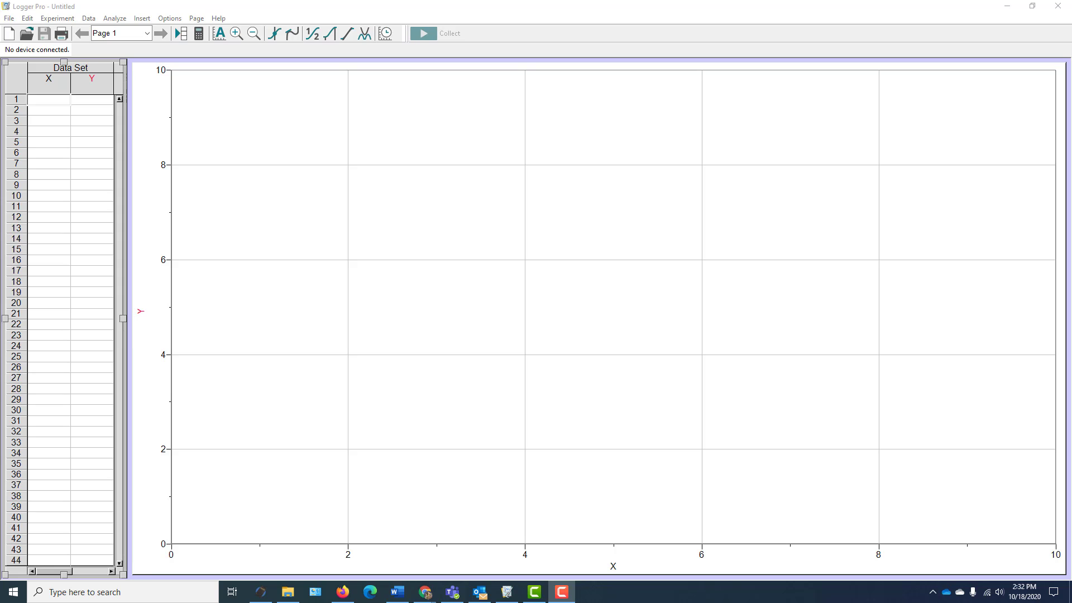
- Open the recently used sample movie experiment Basketball Shot.cmbl
left_click(371, 7)
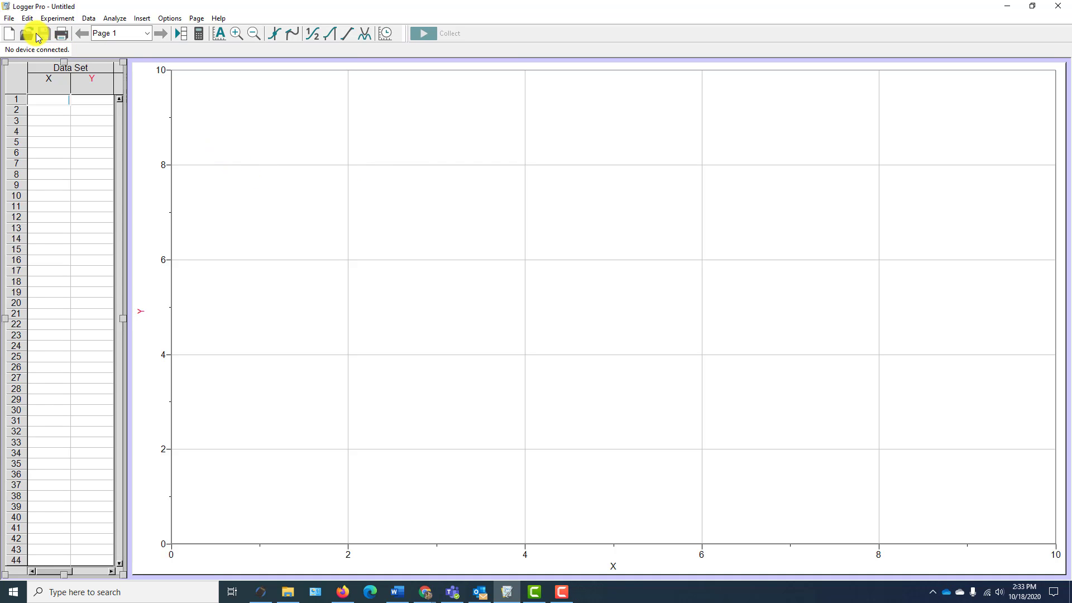
left_click(10, 18)
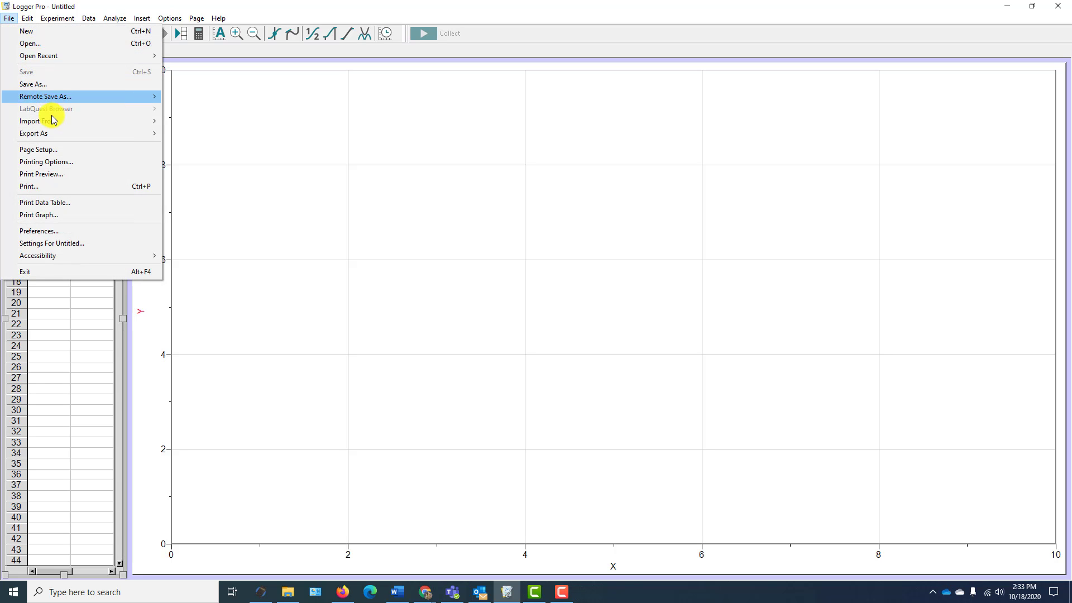
mouse_move(33, 54)
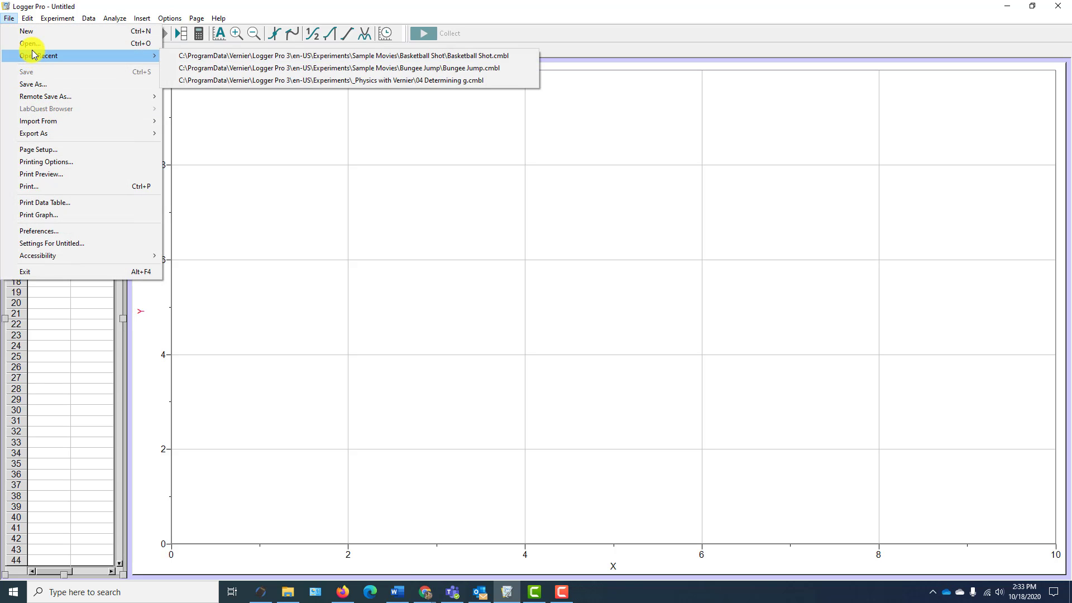
left_click(231, 56)
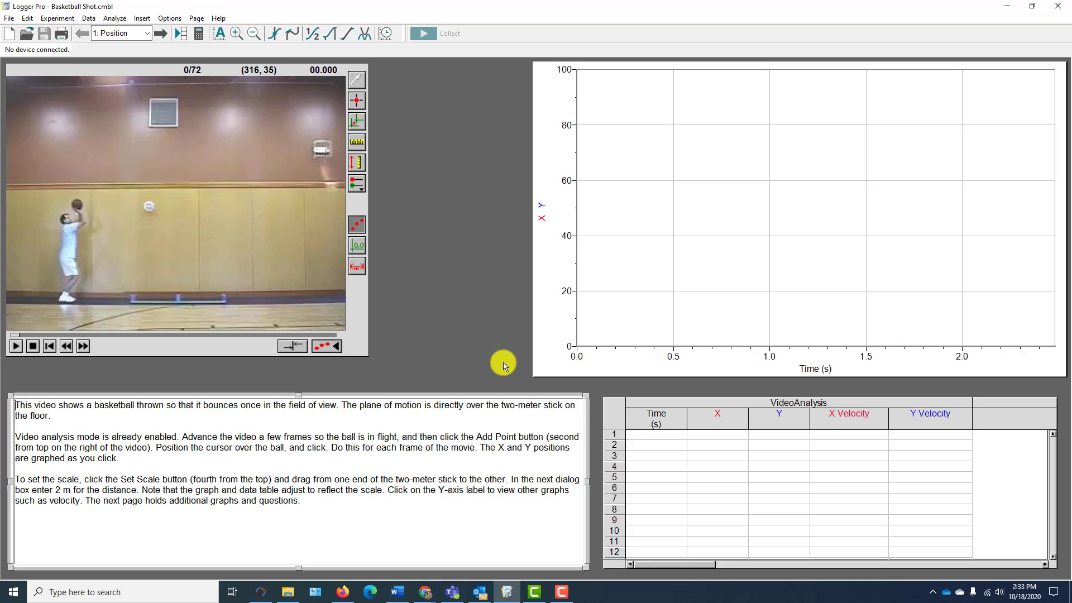
- Enlarge the position-time graph and the basketball video so the video covers most of the instructions text
left_click_drag(532, 376, 359, 466)
left_click(224, 335)
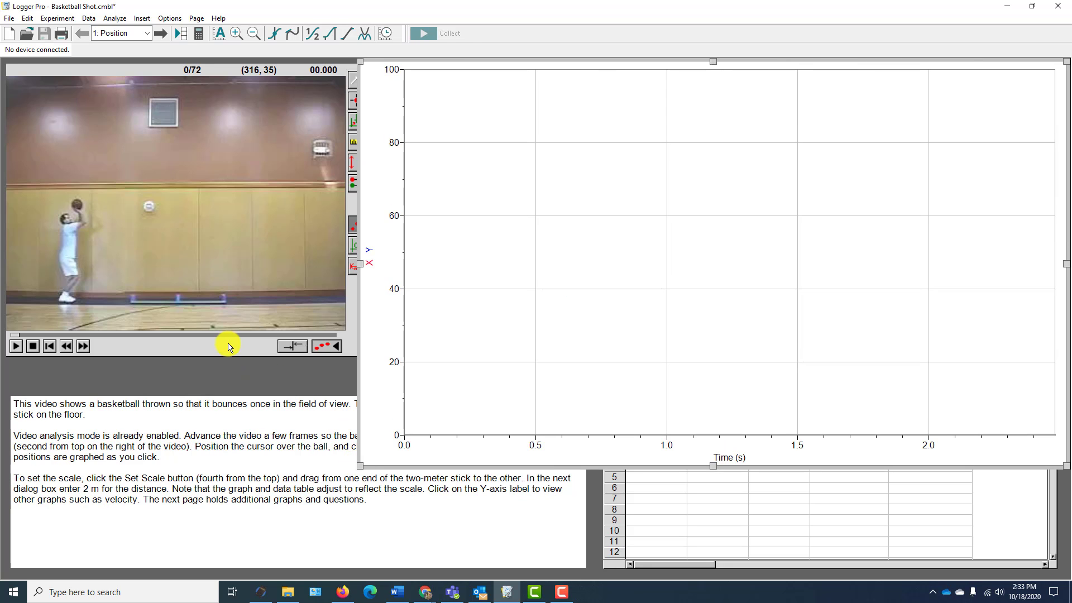
left_click_drag(363, 357, 490, 522)
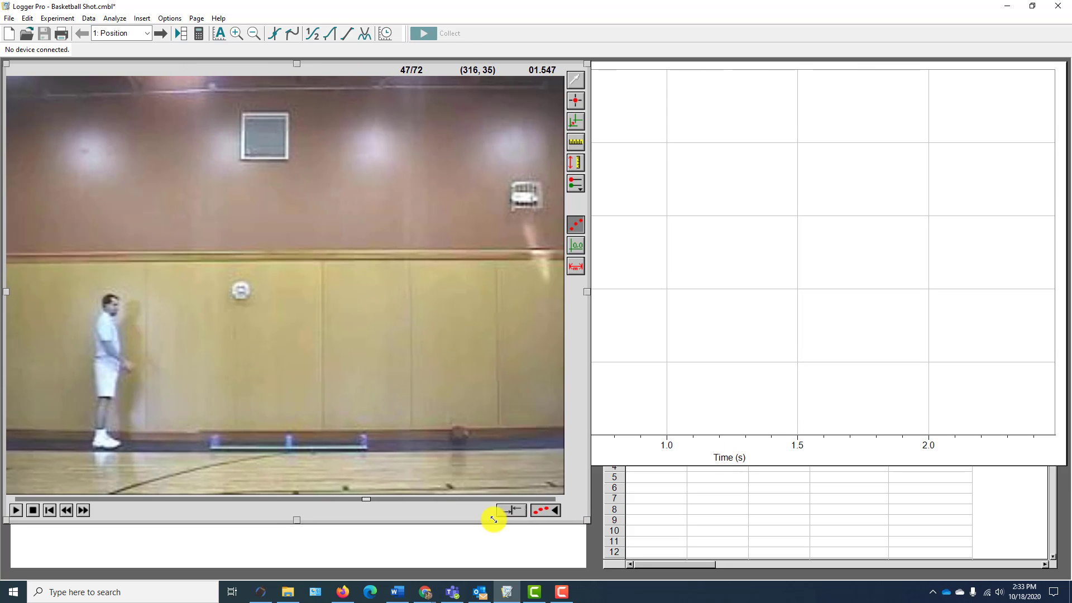
- Play through the basketball video and set it to frame 7, just after the ball leaves the player's hands
left_click(16, 511)
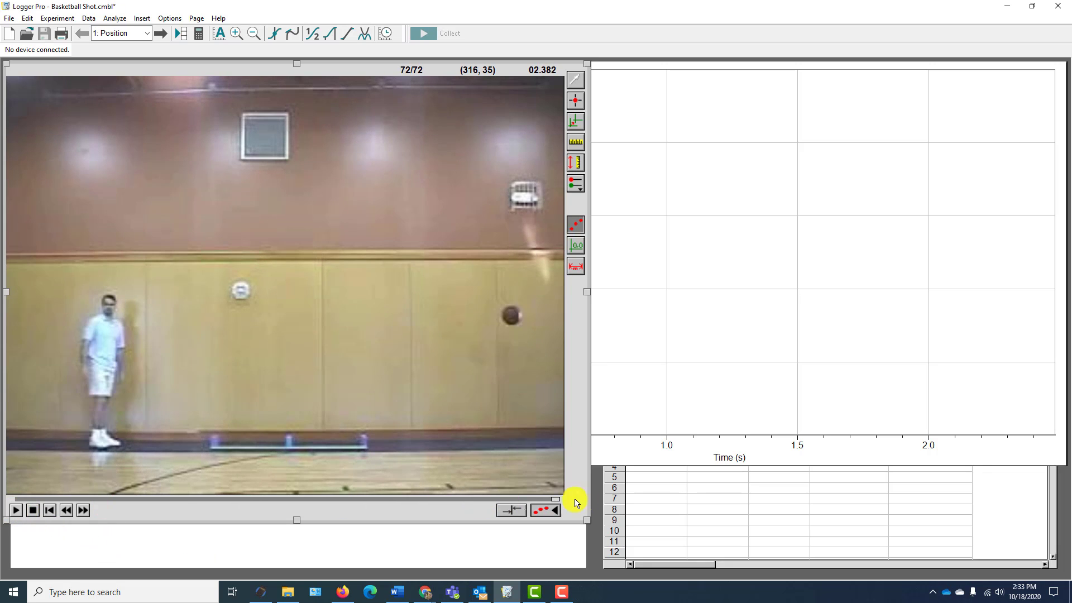
left_click_drag(552, 499, 430, 499)
left_click_drag(102, 531, 39, 504)
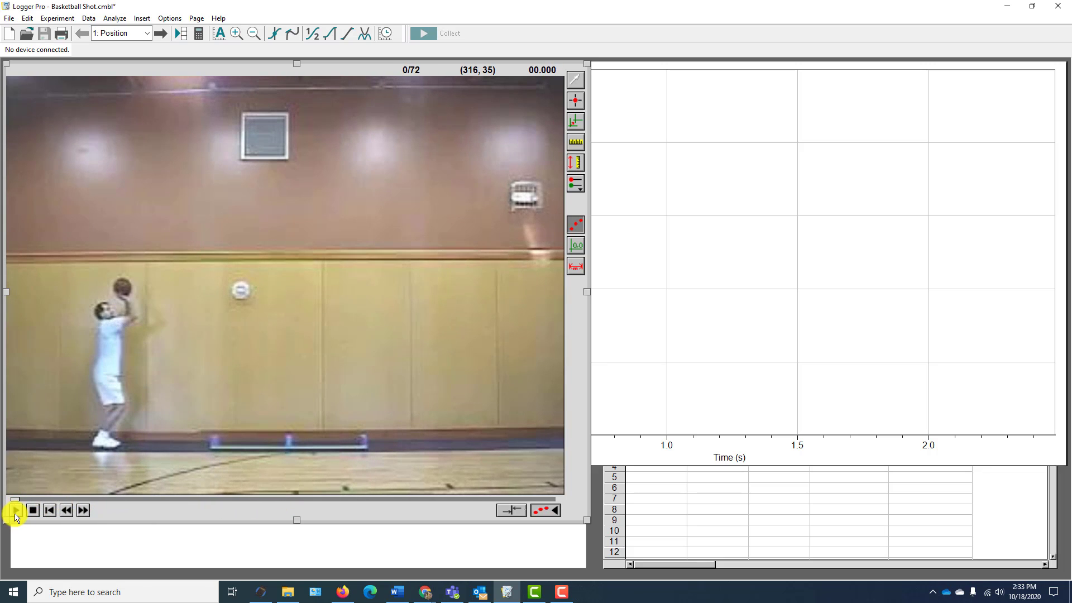
left_click(16, 511)
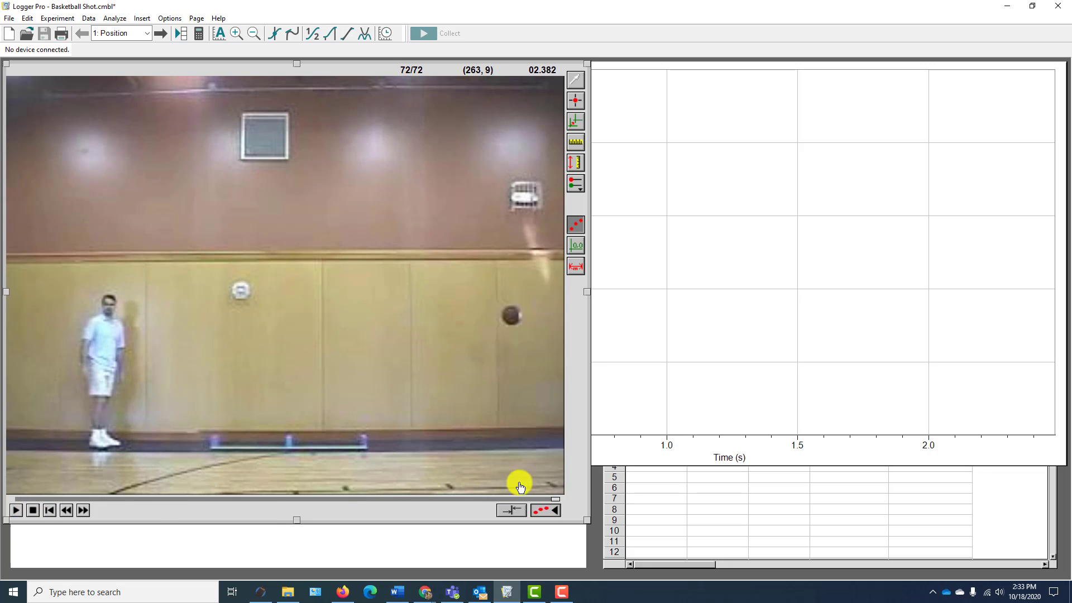
left_click(529, 499)
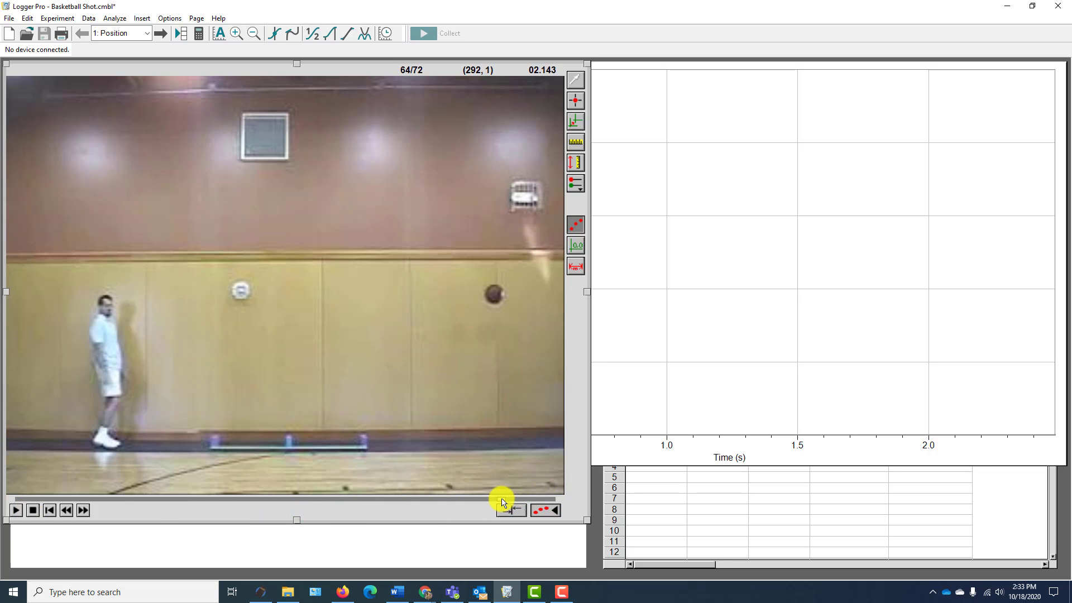
left_click_drag(502, 501, 71, 505)
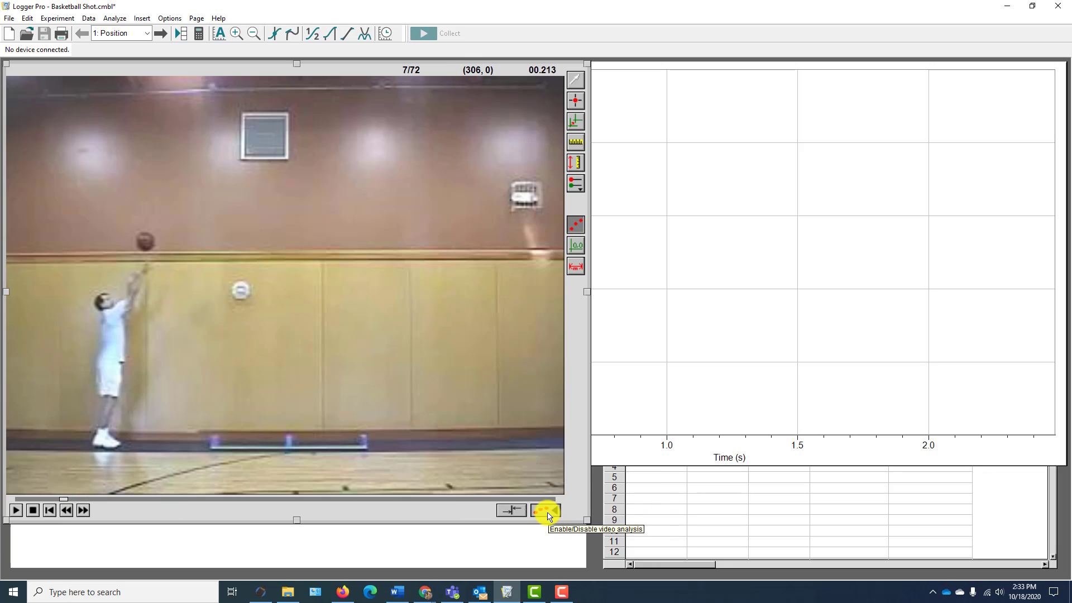
- Scale the video to 2 m along the stick on the floor and place the coordinate origin on the floor behind the player
left_click(577, 144)
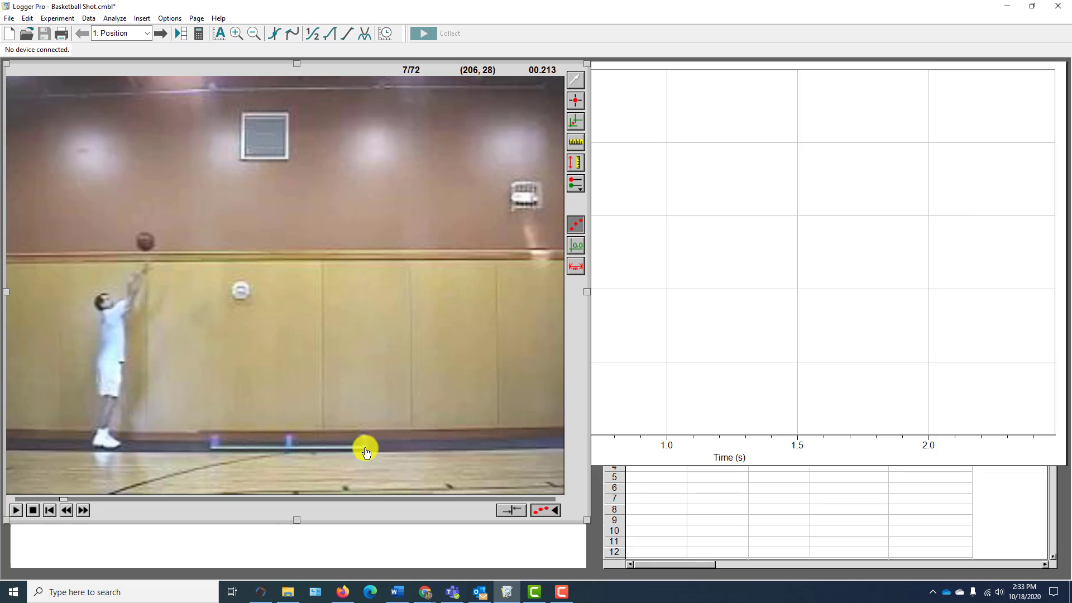
left_click(576, 144)
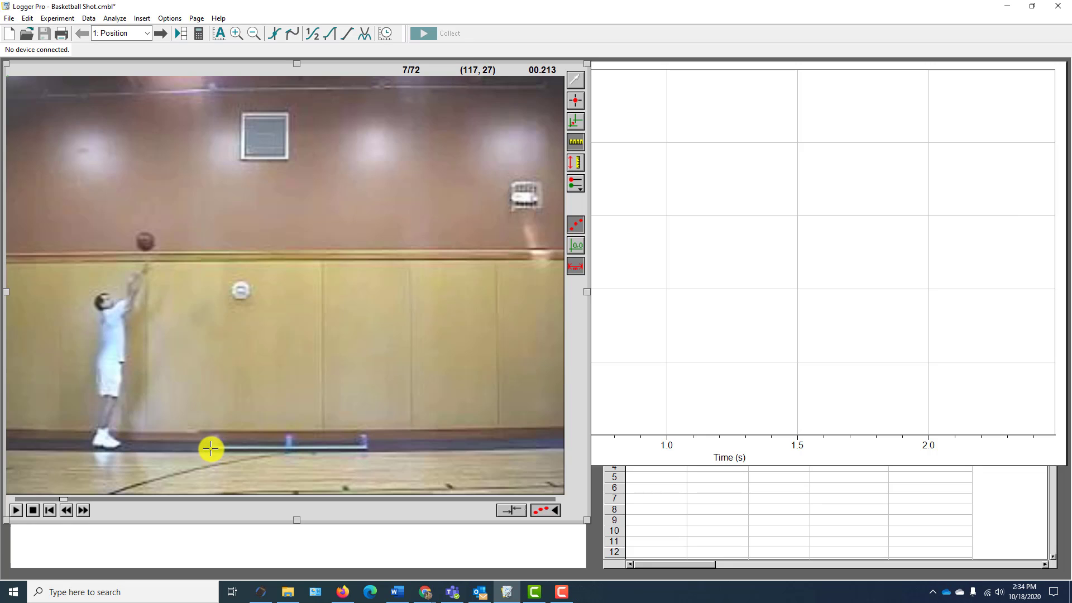
left_click_drag(211, 449, 365, 448)
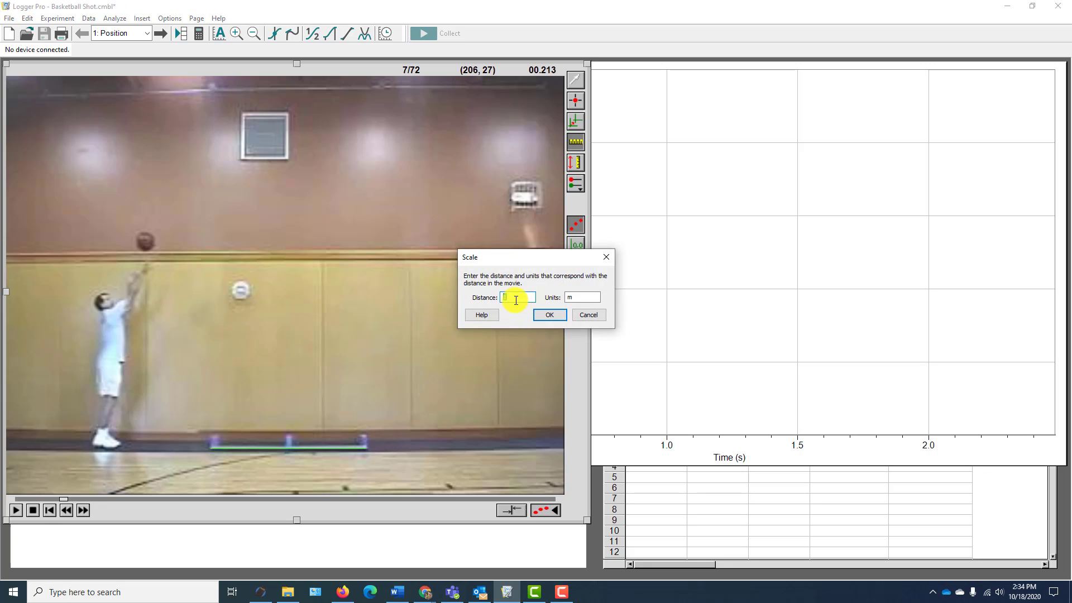
type("2")
left_click(554, 317)
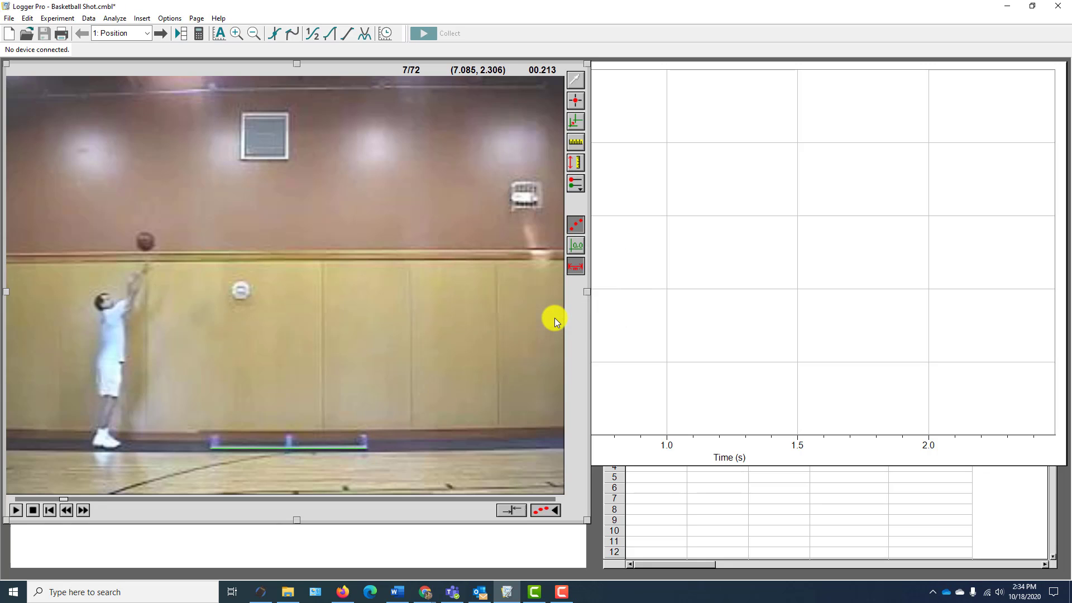
left_click(574, 124)
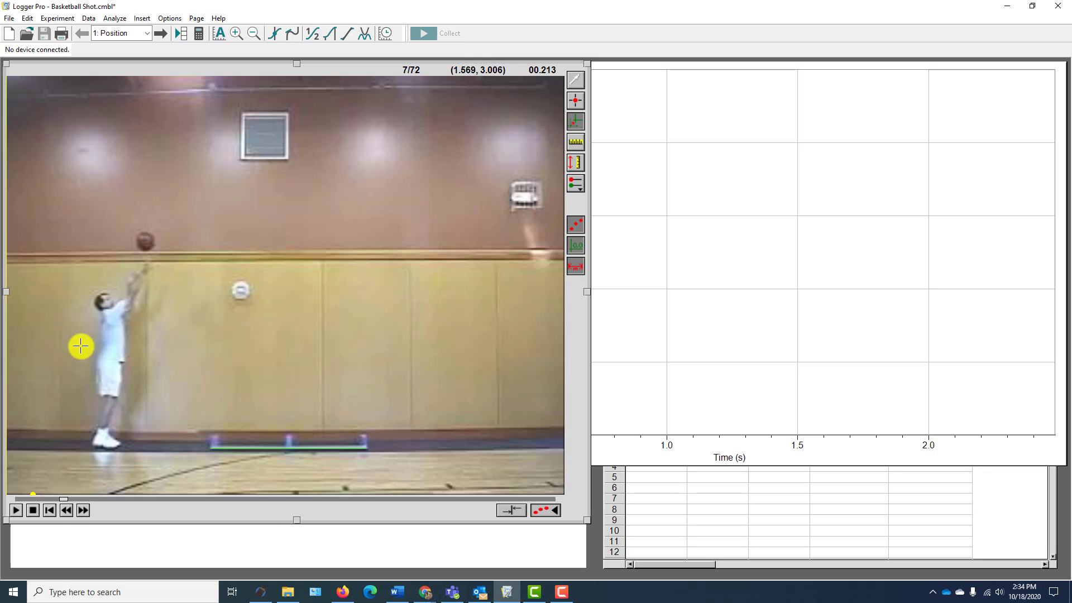
left_click(48, 459)
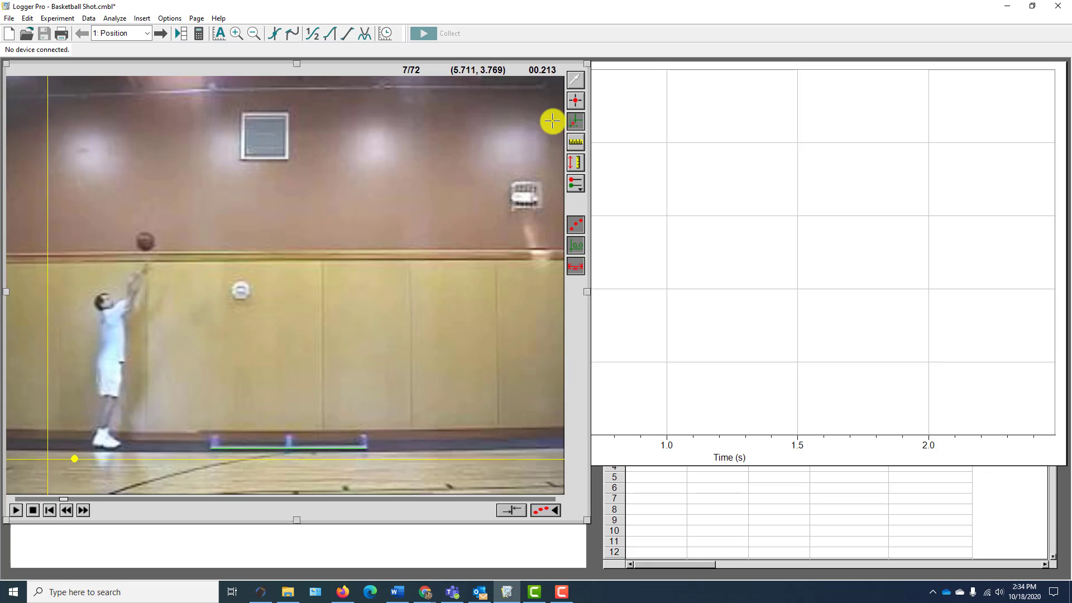
- Track the basketball's flight by marking its centre with a point in every video frame from 7 to 38
left_click(577, 100)
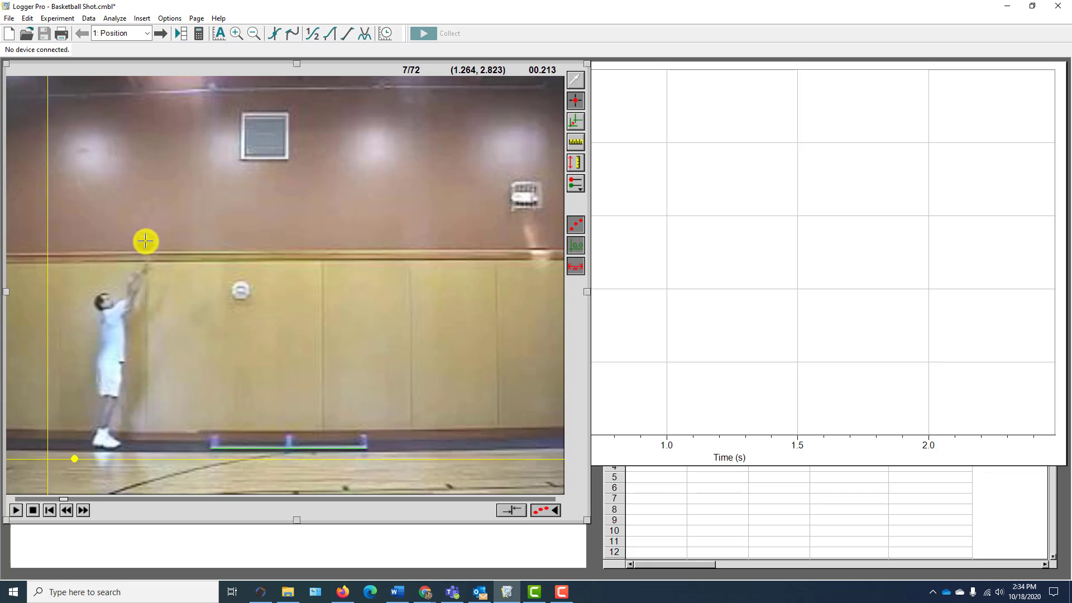
left_click(145, 241)
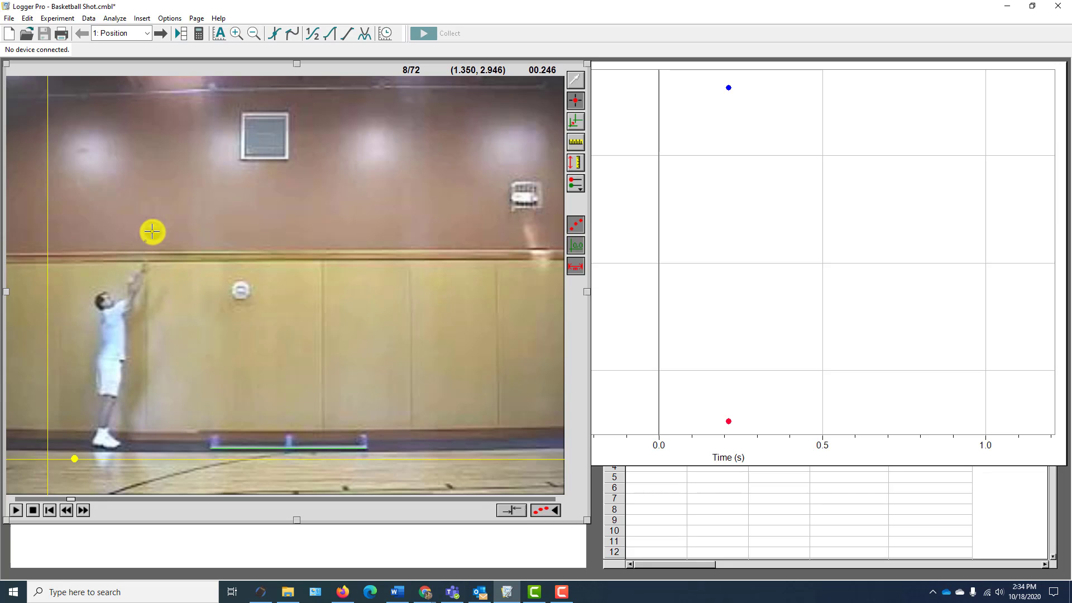
left_click(152, 231)
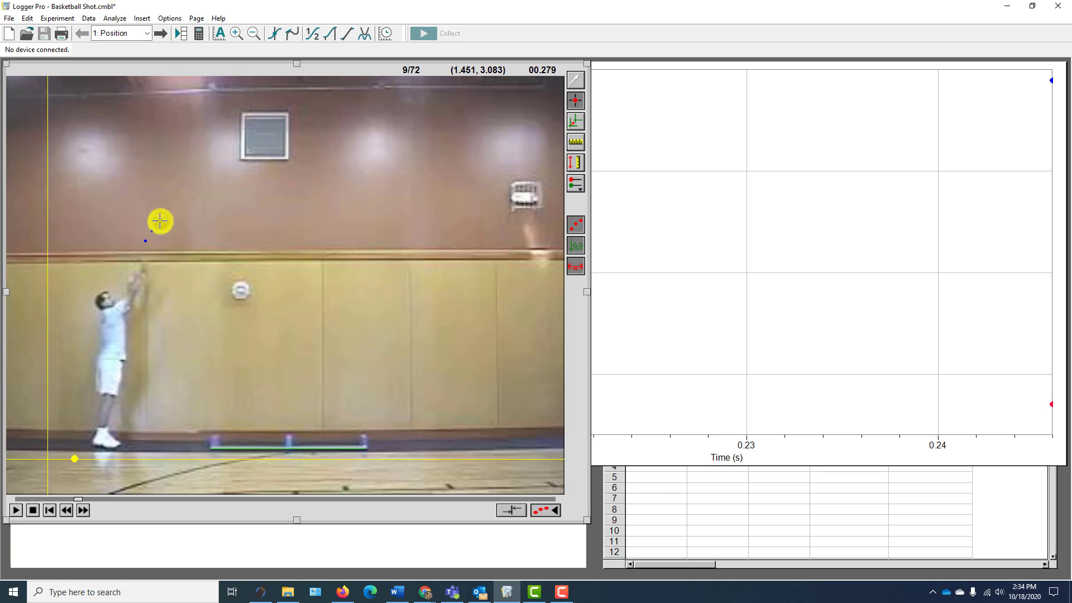
left_click(160, 222)
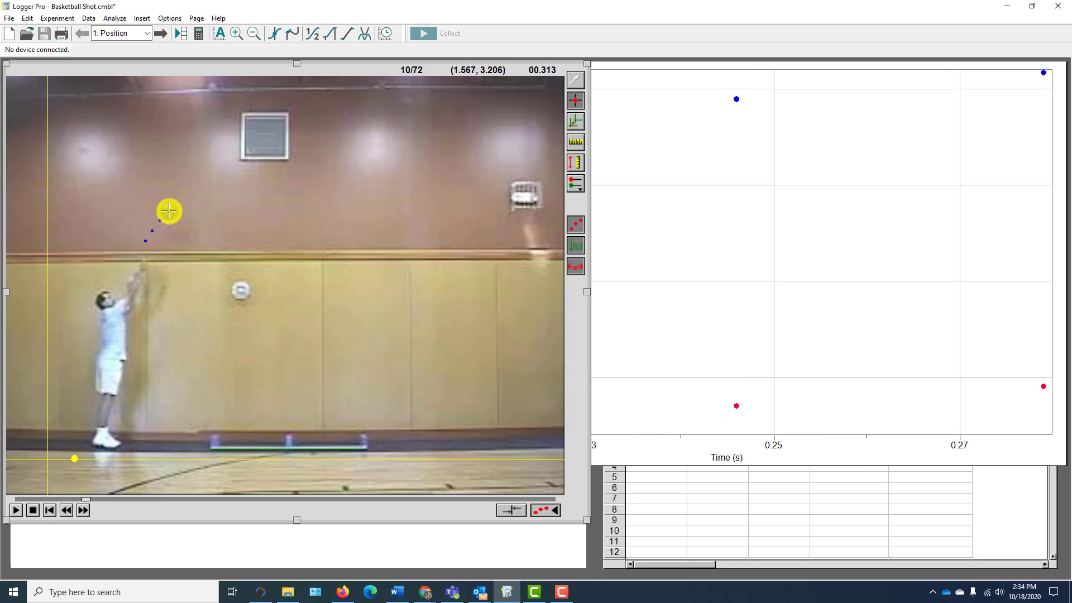
left_click(169, 210)
left_click(176, 202)
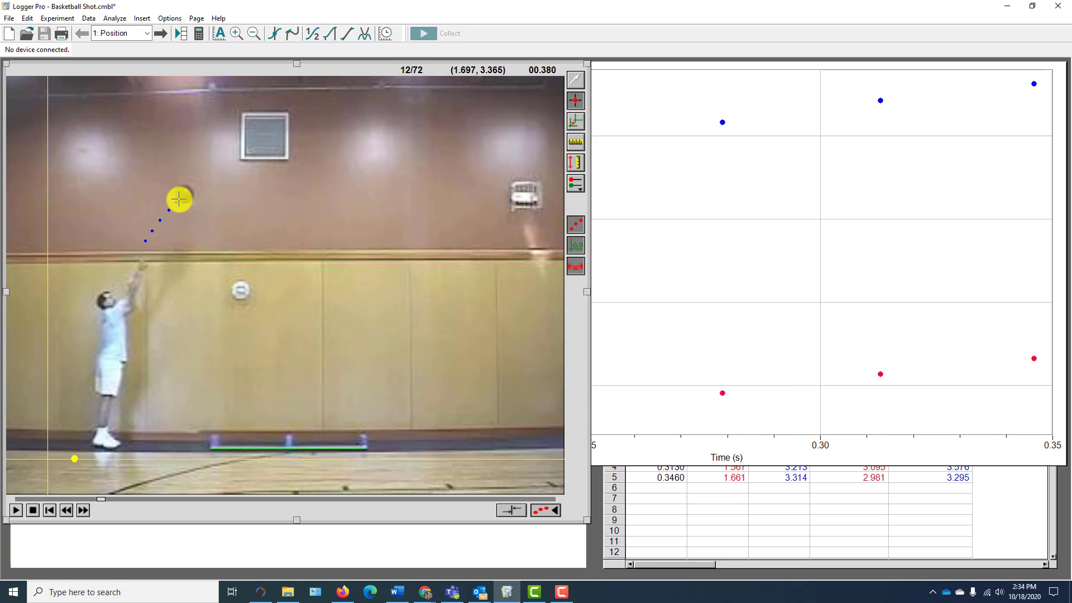
left_click(184, 194)
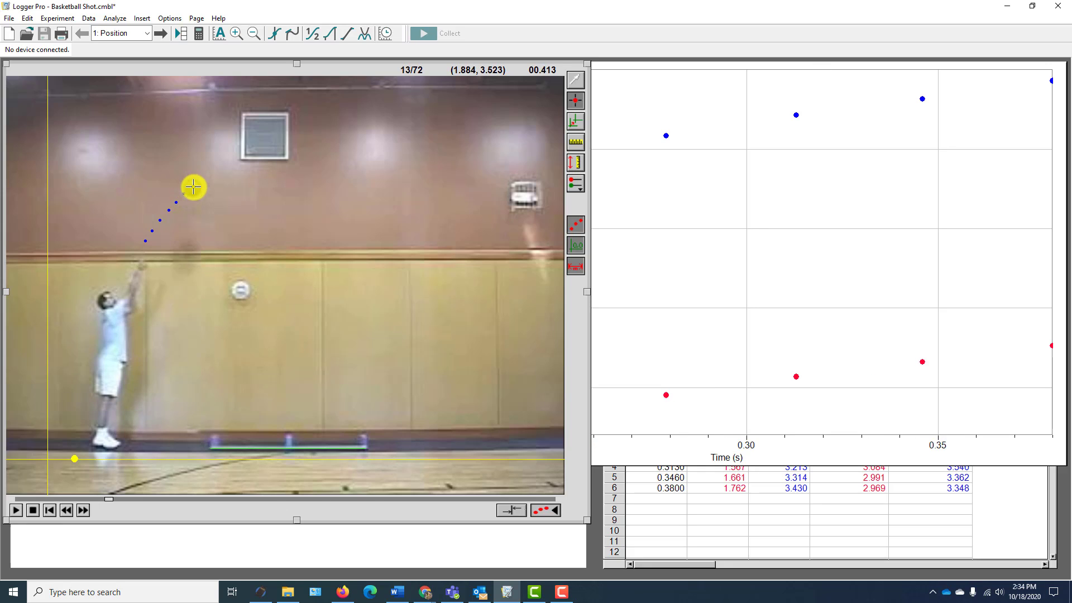
left_click(193, 188)
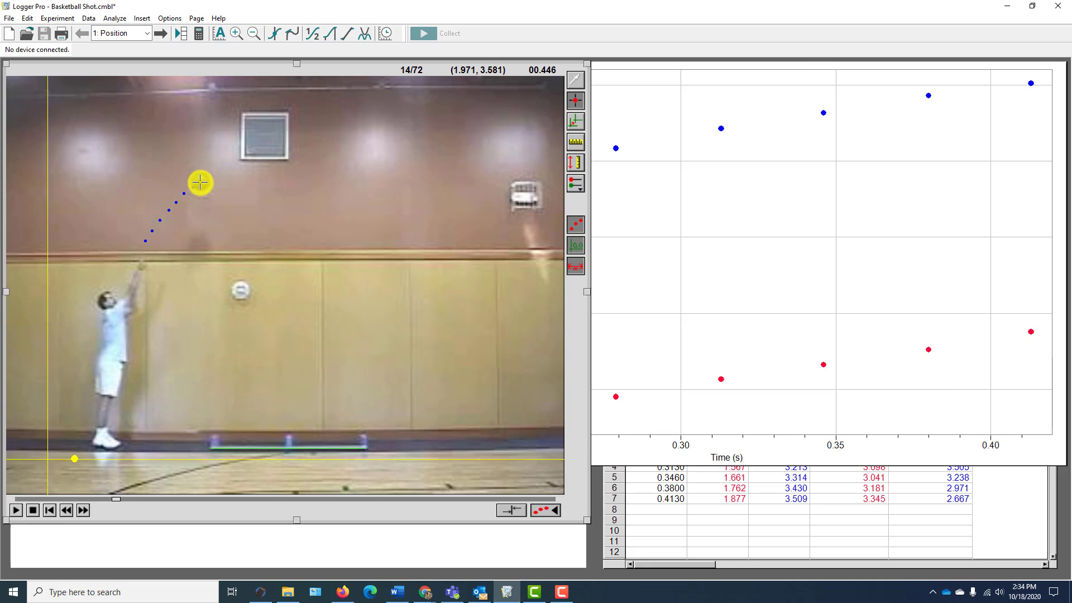
left_click(200, 183)
left_click(210, 176)
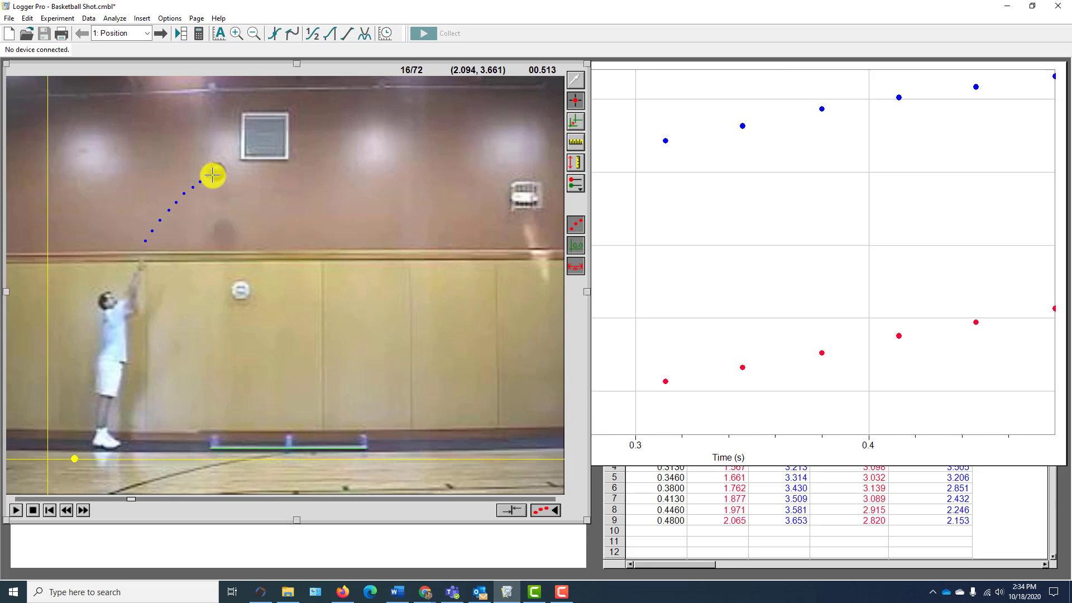
left_click(216, 173)
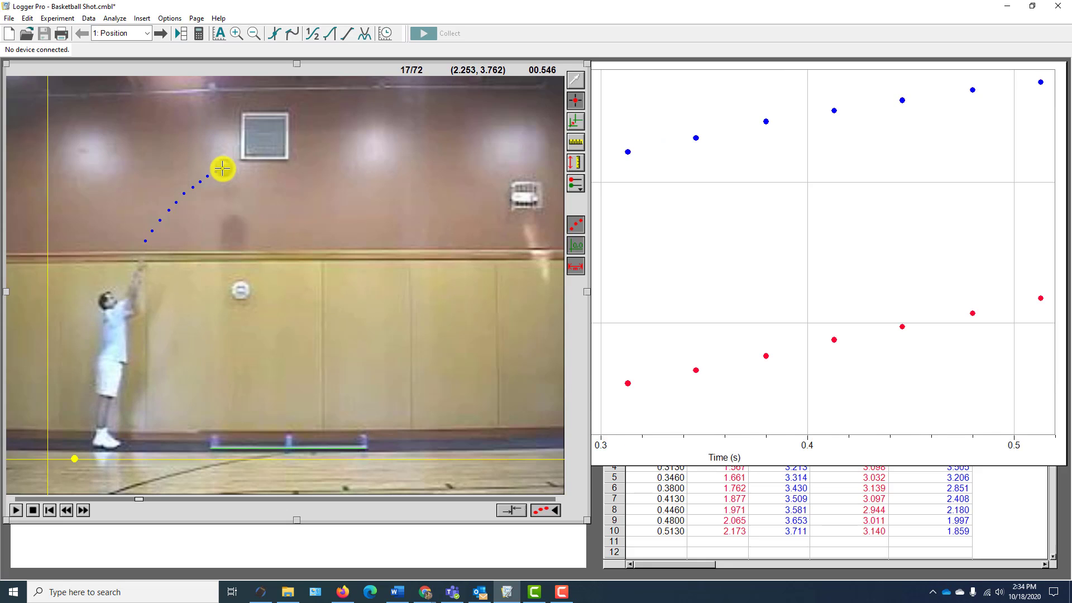
left_click(223, 168)
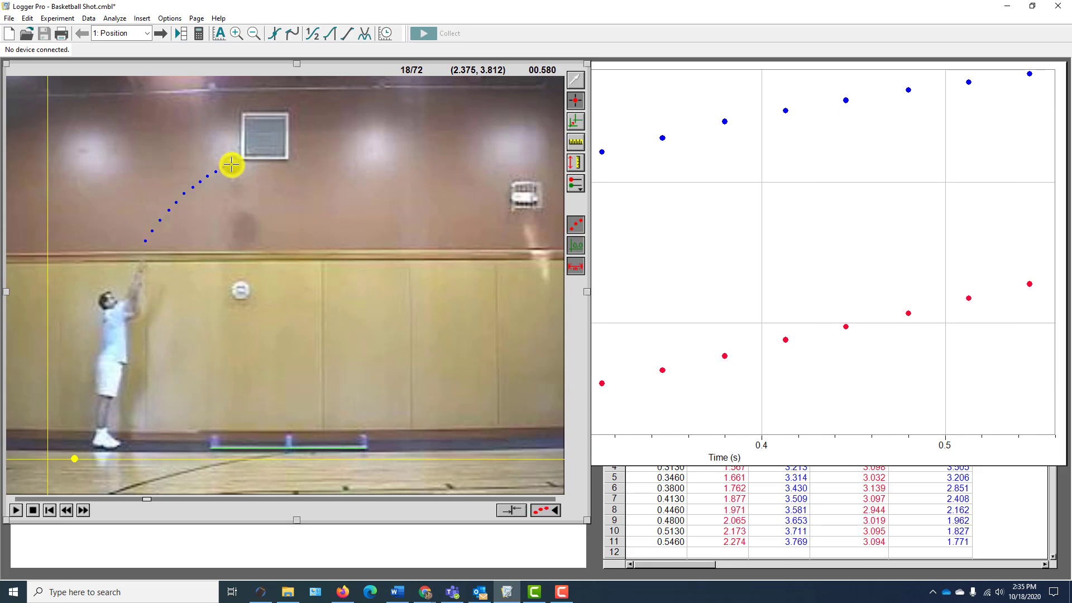
left_click(231, 164)
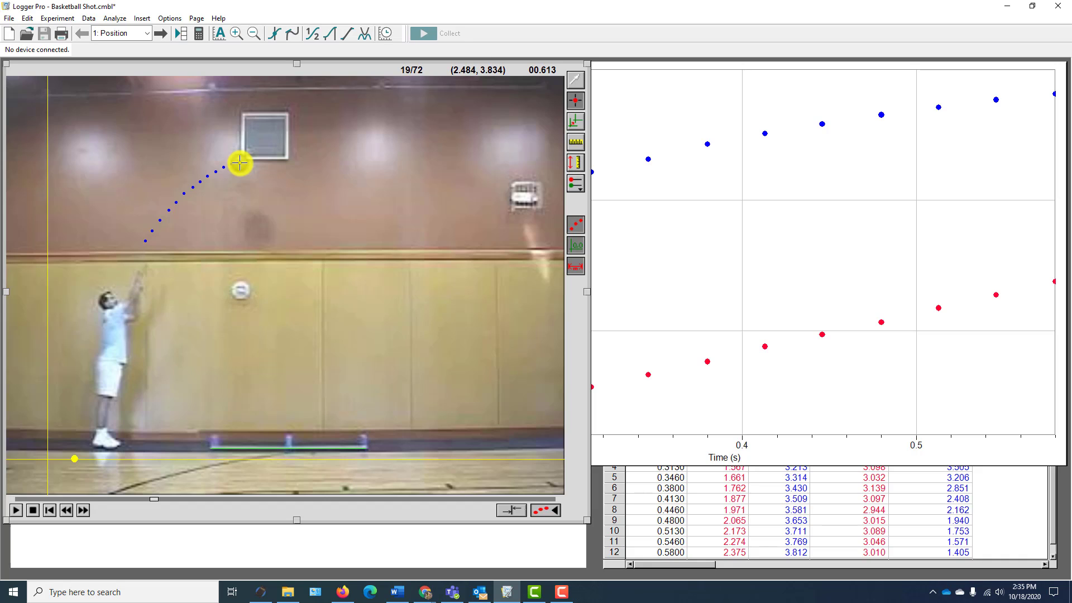
left_click(239, 163)
left_click(246, 162)
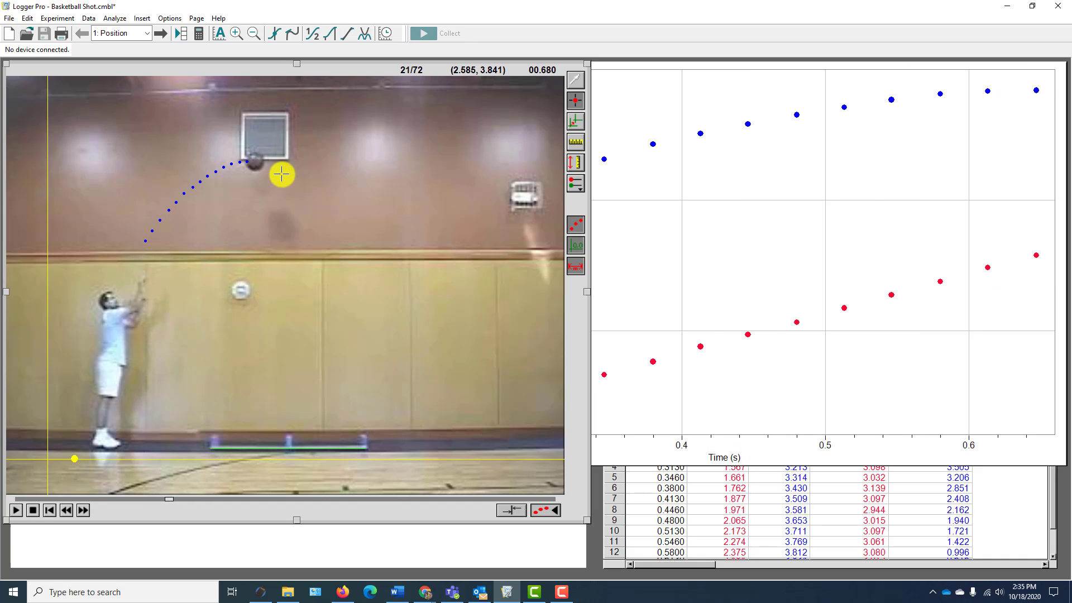
left_click(256, 162)
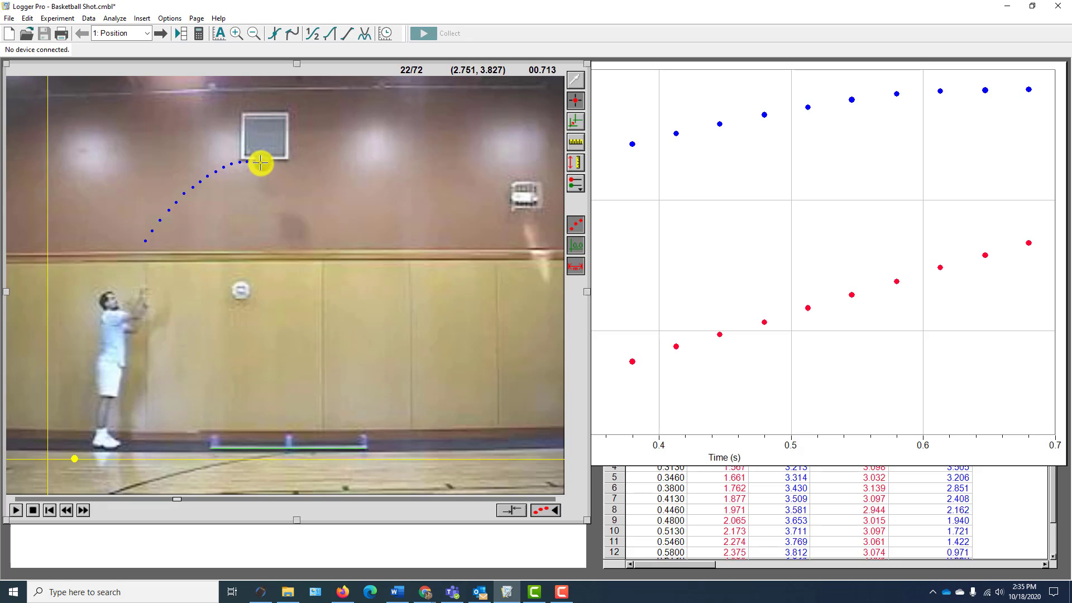
left_click(261, 163)
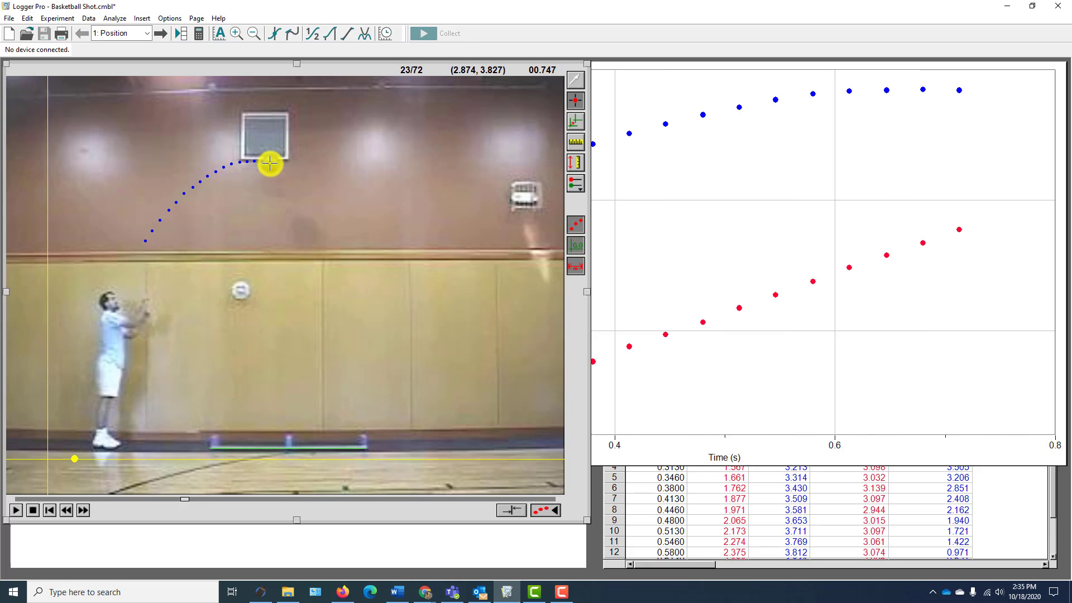
left_click(270, 163)
left_click(279, 167)
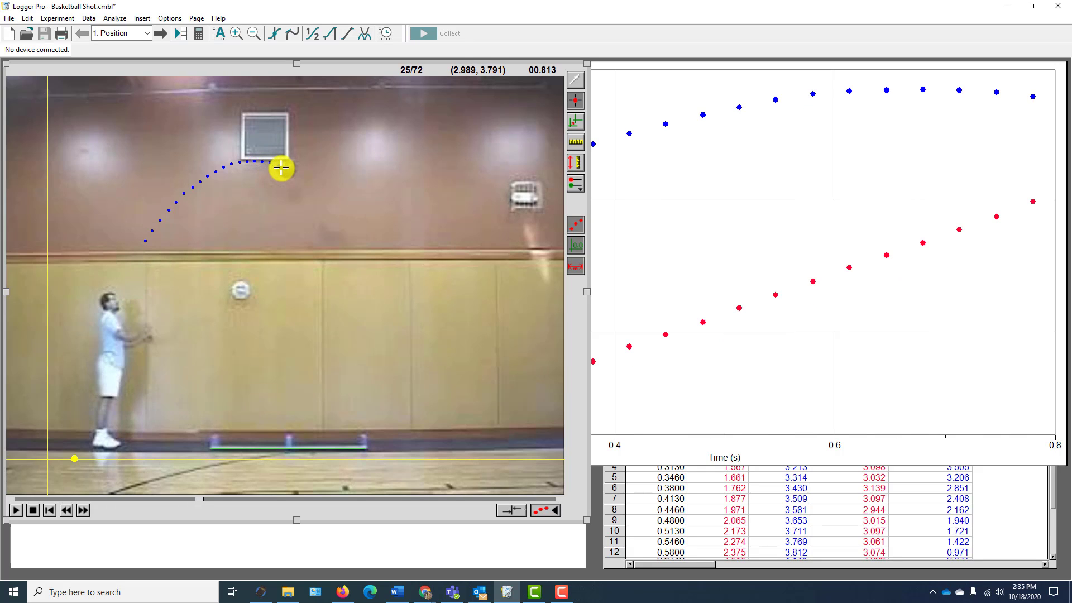
left_click(286, 169)
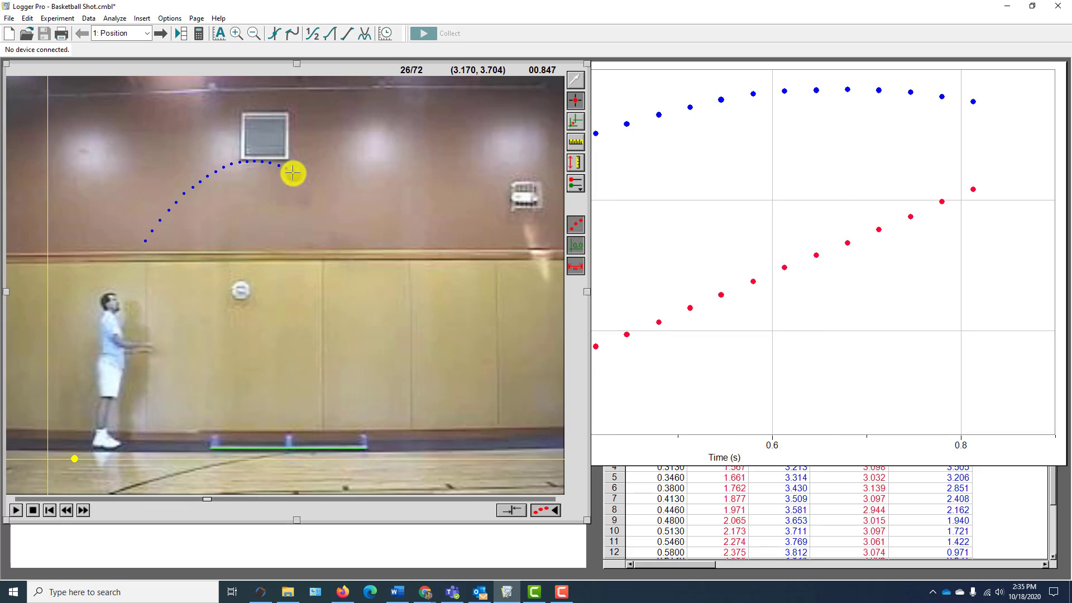
left_click(299, 177)
left_click(302, 178)
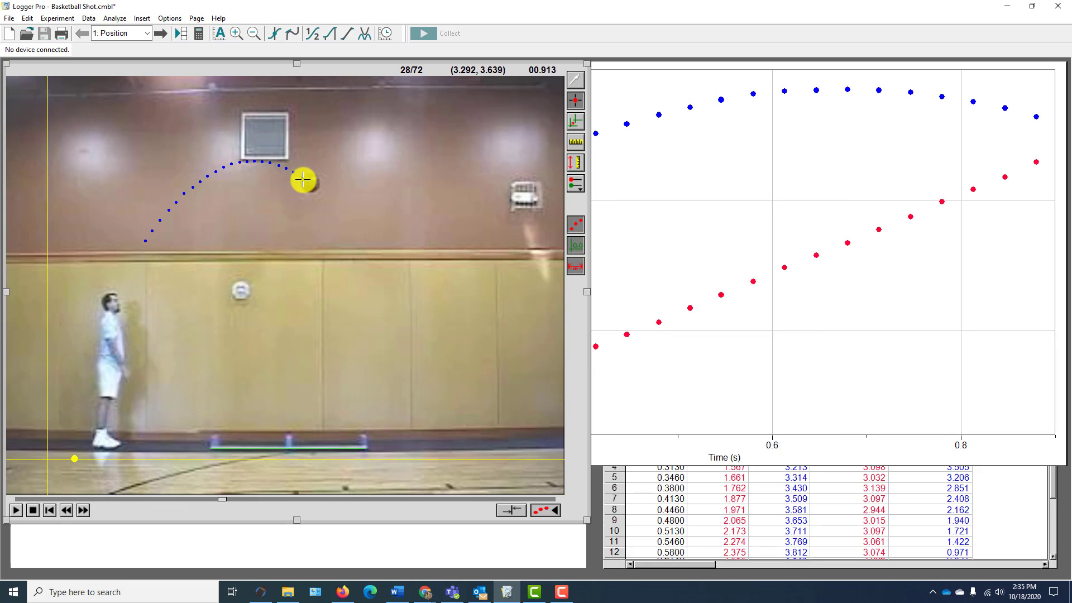
left_click(311, 183)
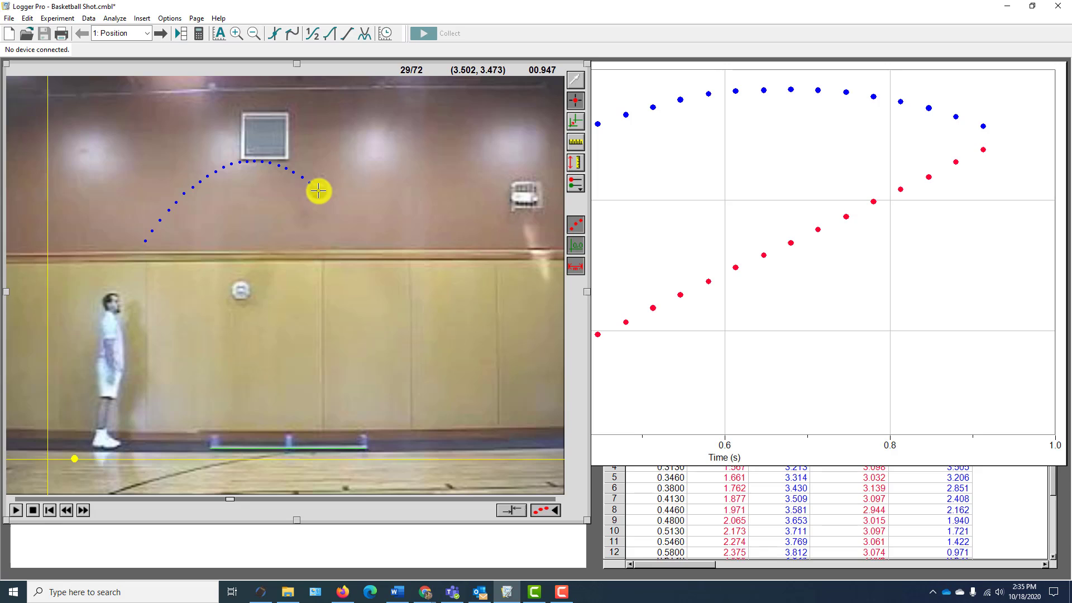
left_click(318, 191)
left_click(325, 198)
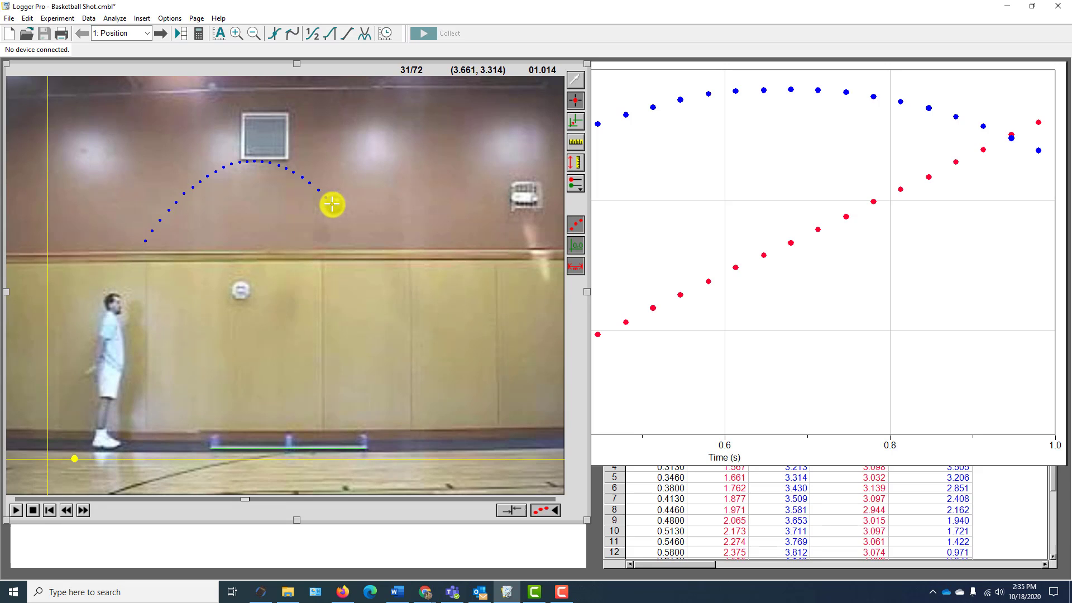
left_click(334, 205)
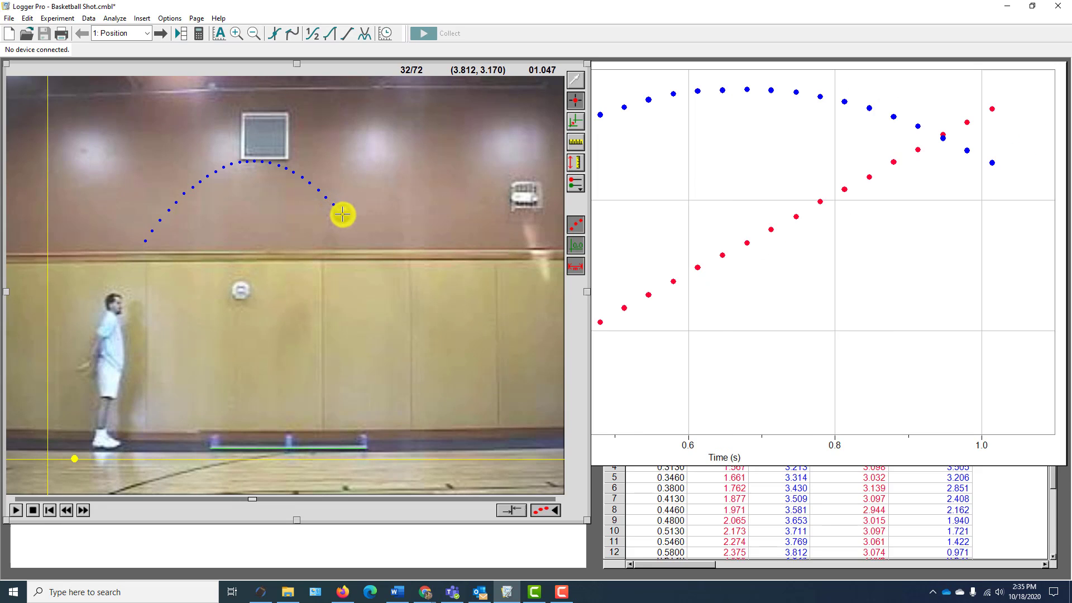
left_click(342, 214)
left_click(350, 222)
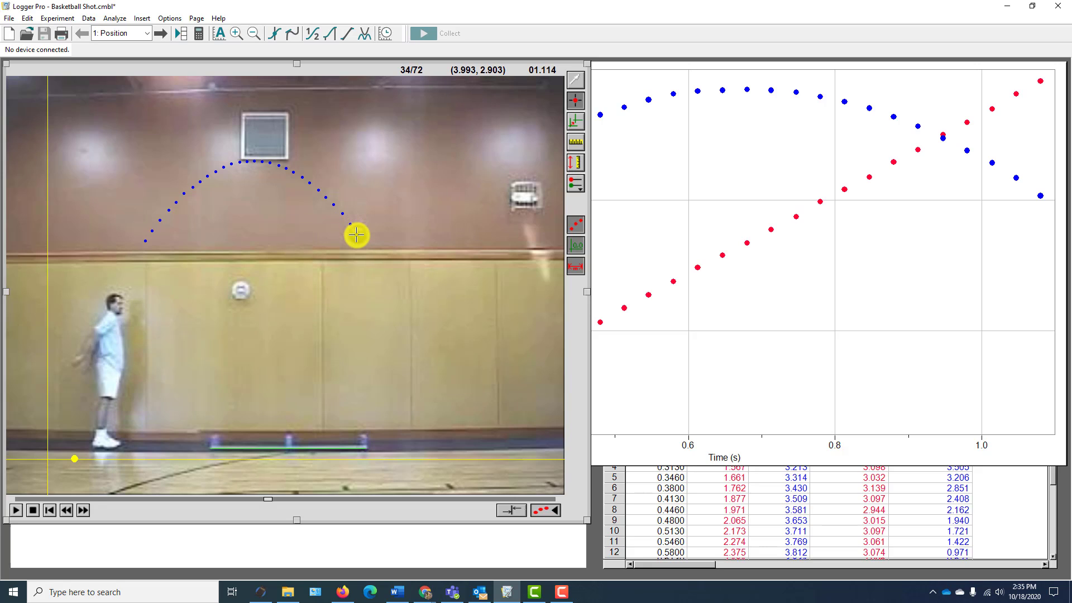
left_click(357, 235)
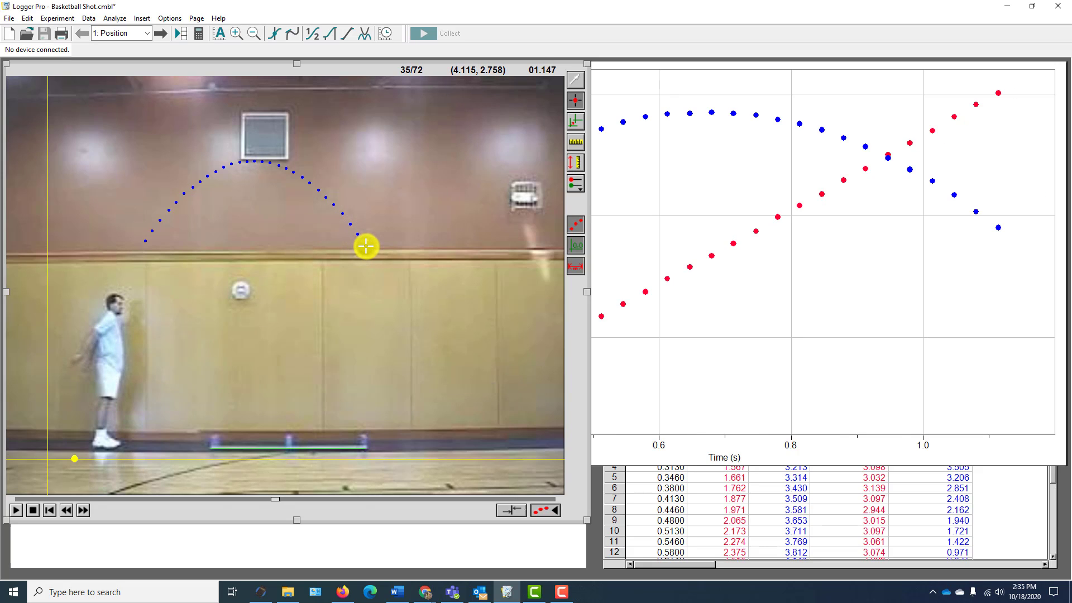
left_click(365, 247)
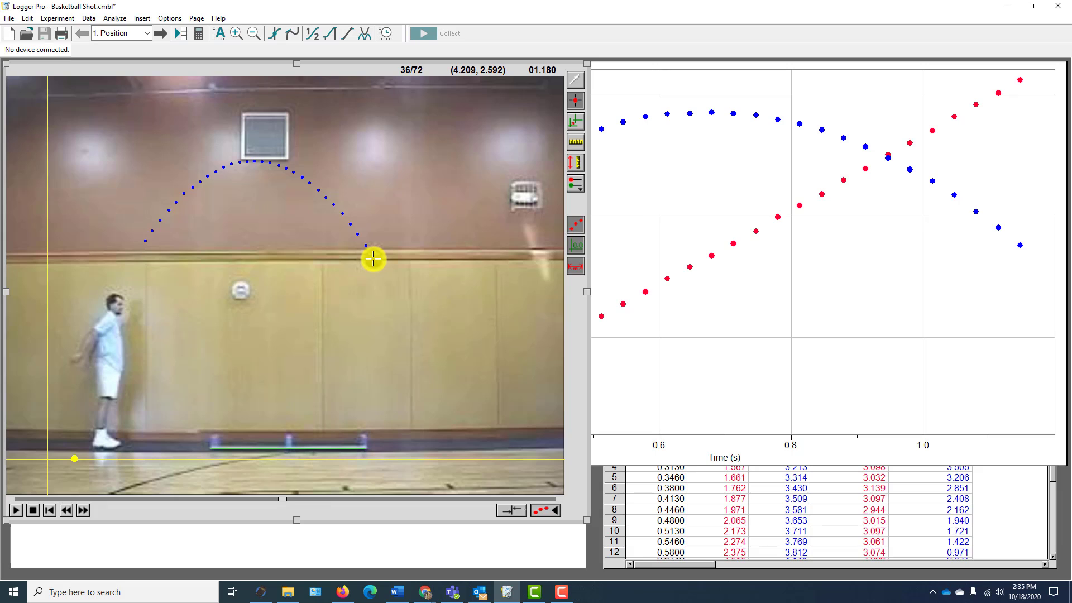
left_click(373, 259)
left_click(381, 273)
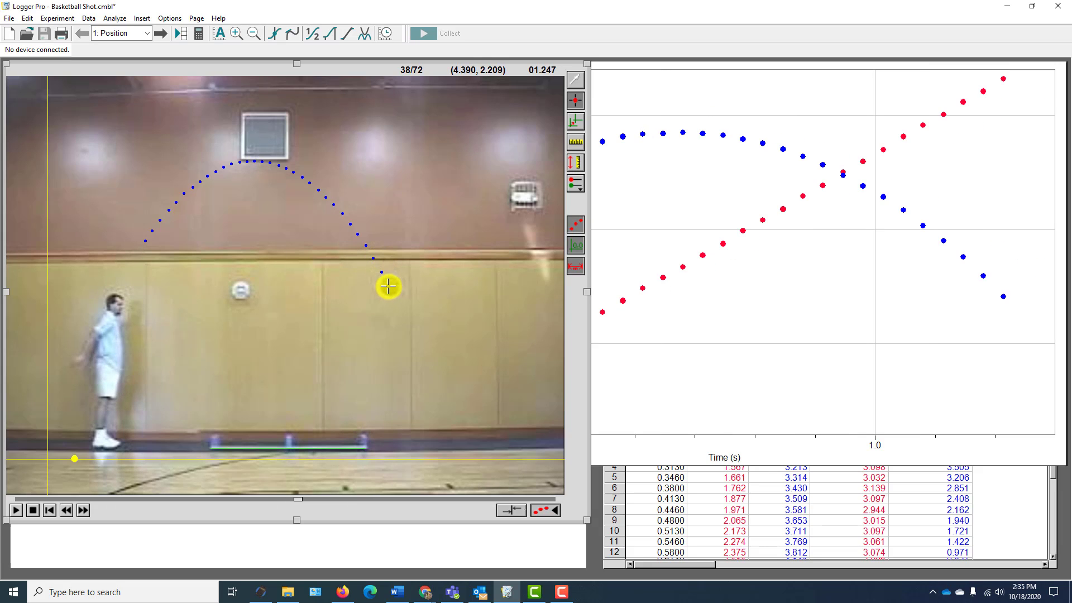
left_click(390, 286)
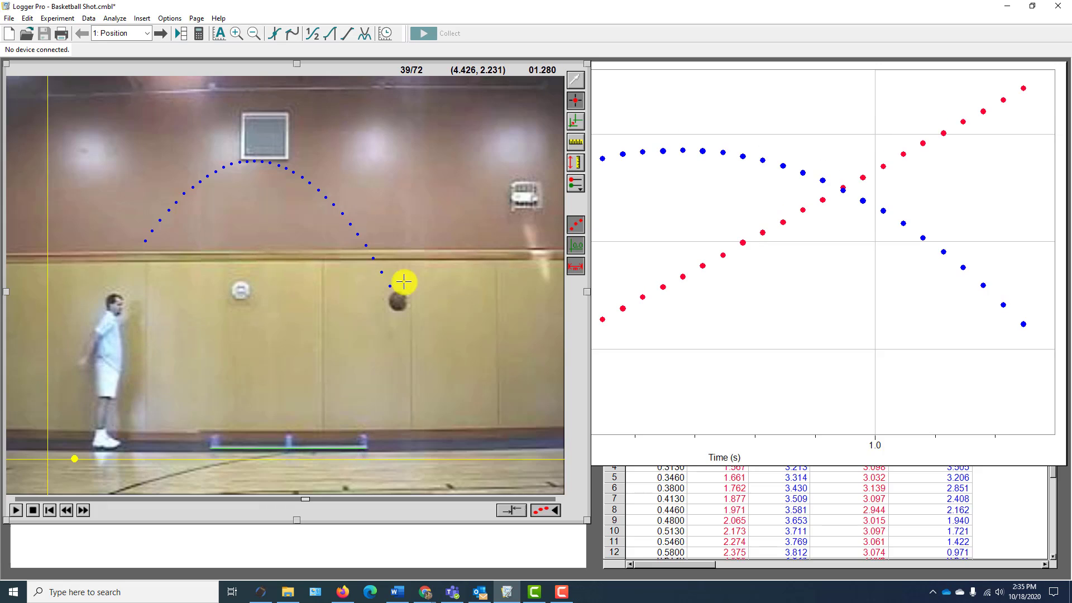
- Bring the position-time graph forward and widen it over the video, and bring the VideoAnalysis data table in front of it
left_click(665, 87)
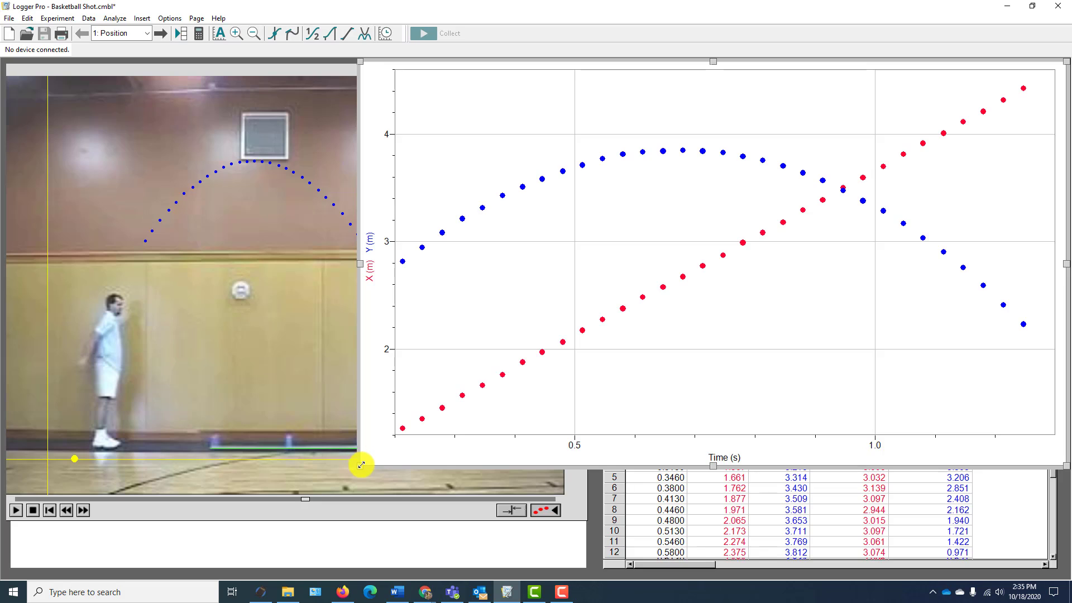
left_click_drag(362, 464, 239, 470)
left_click(625, 549)
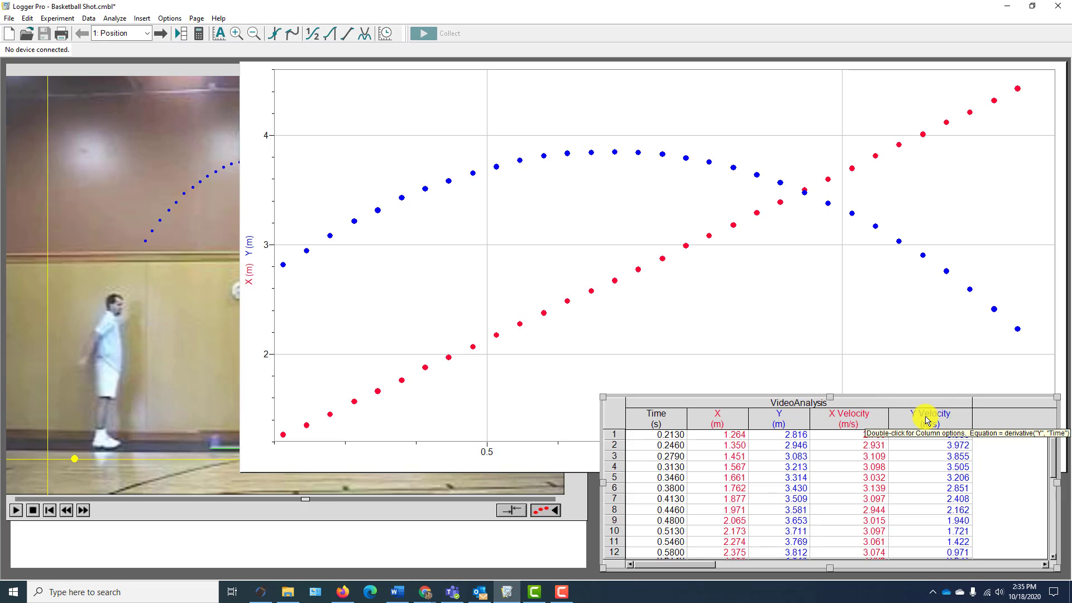
- Apply a linear fit to only the X data across the graph's full time range and place the results box below the line
left_click(352, 466)
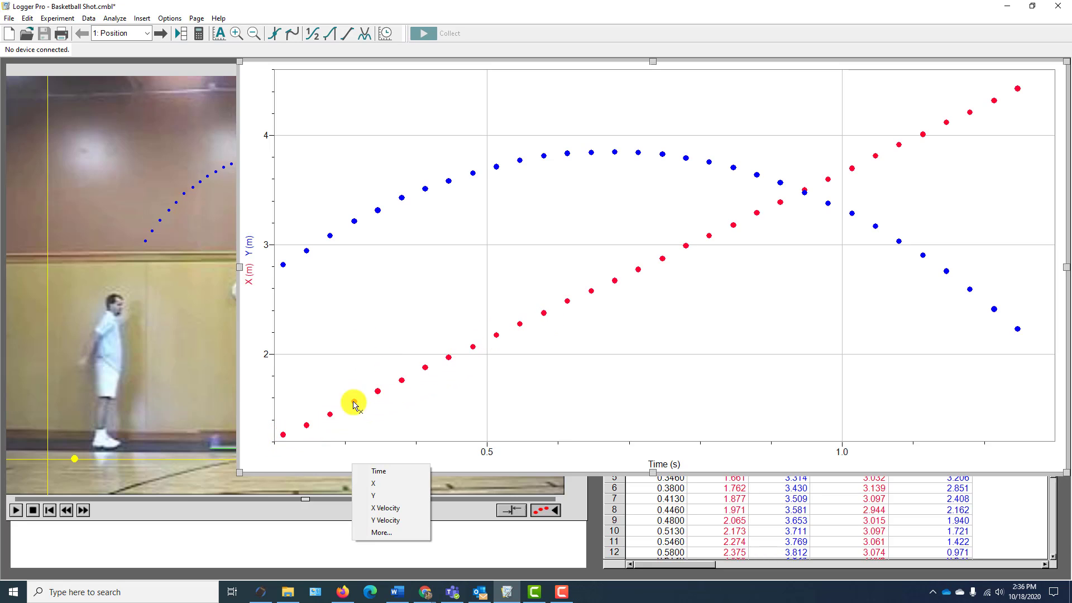
left_click(981, 129)
left_click_drag(1026, 88, 286, 433)
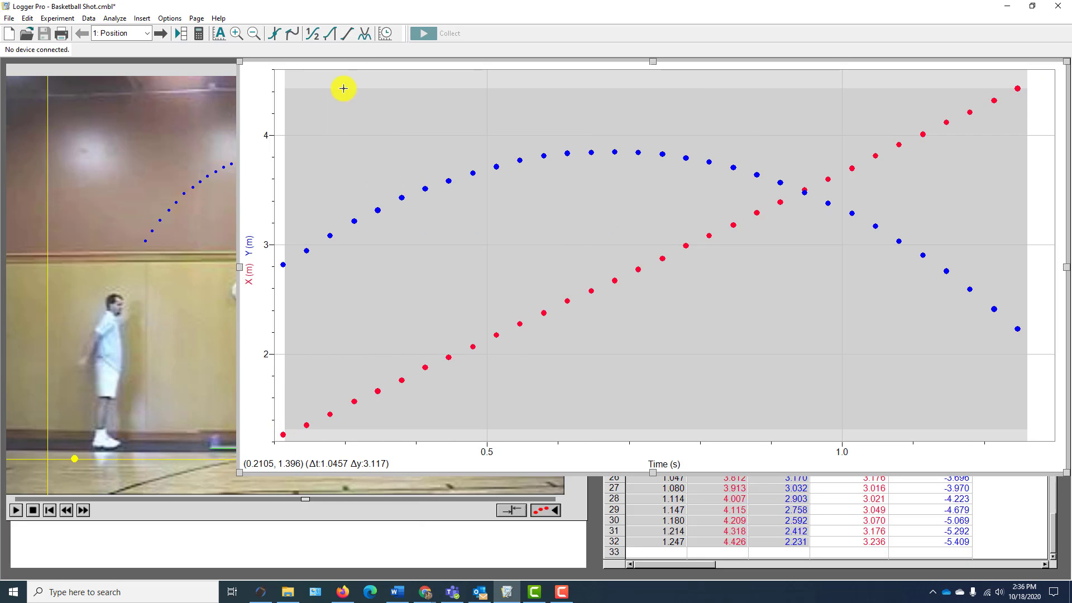
left_click(348, 34)
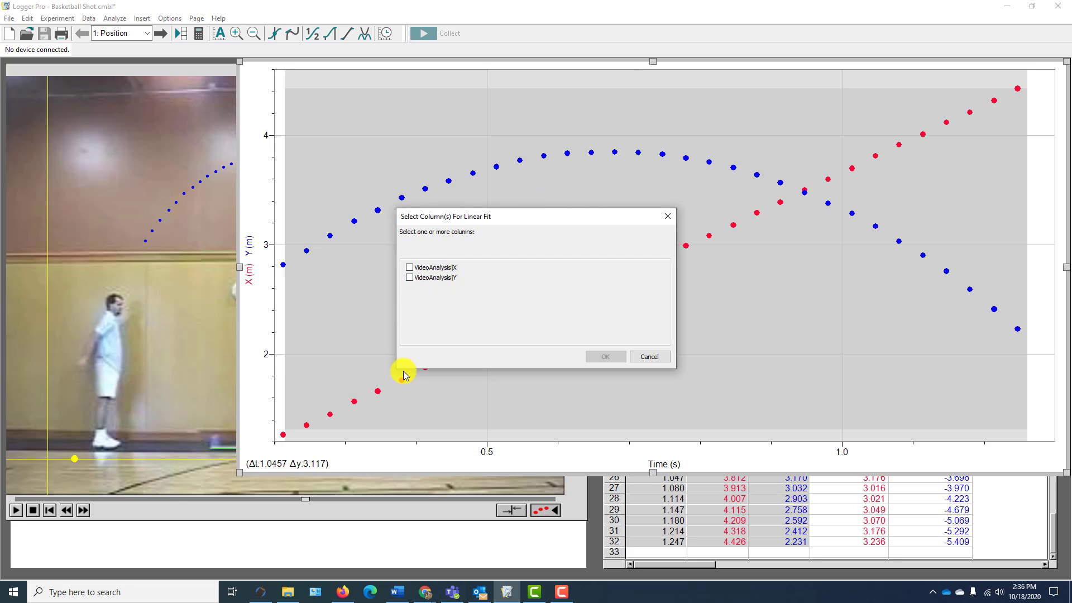
left_click(411, 269)
left_click(609, 355)
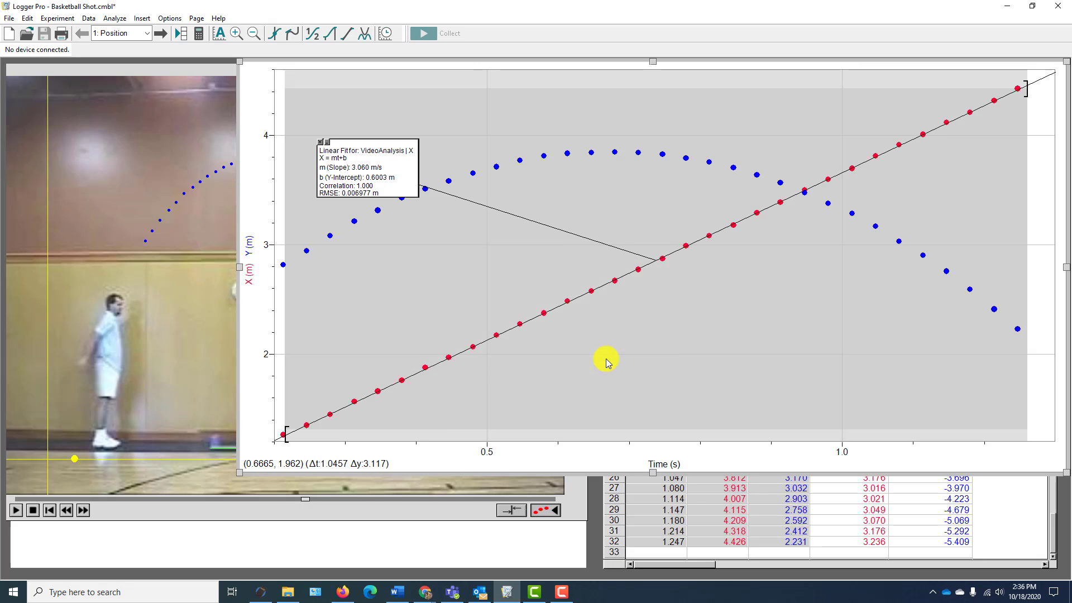
left_click_drag(407, 194, 745, 339)
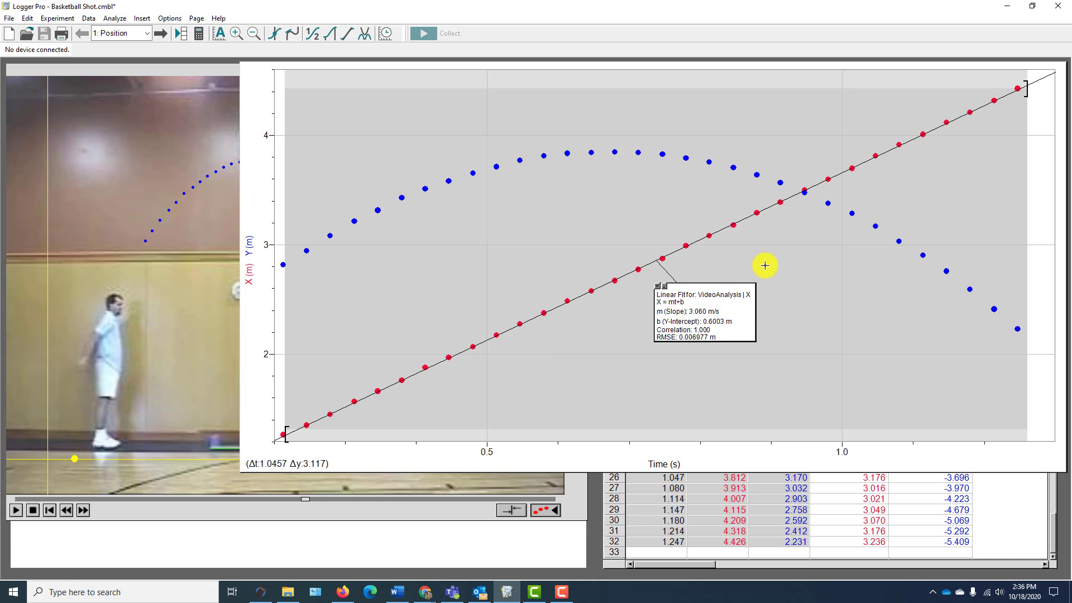
- Remove the X linear fit and plot Y Velocity on the graph's vertical axis
left_click(657, 286)
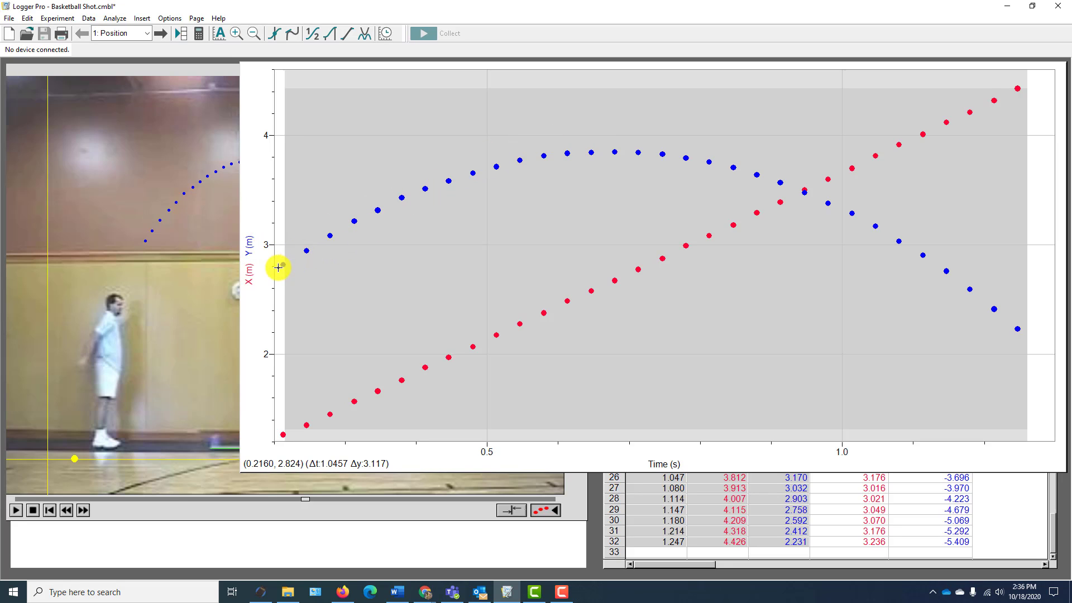
left_click(250, 257)
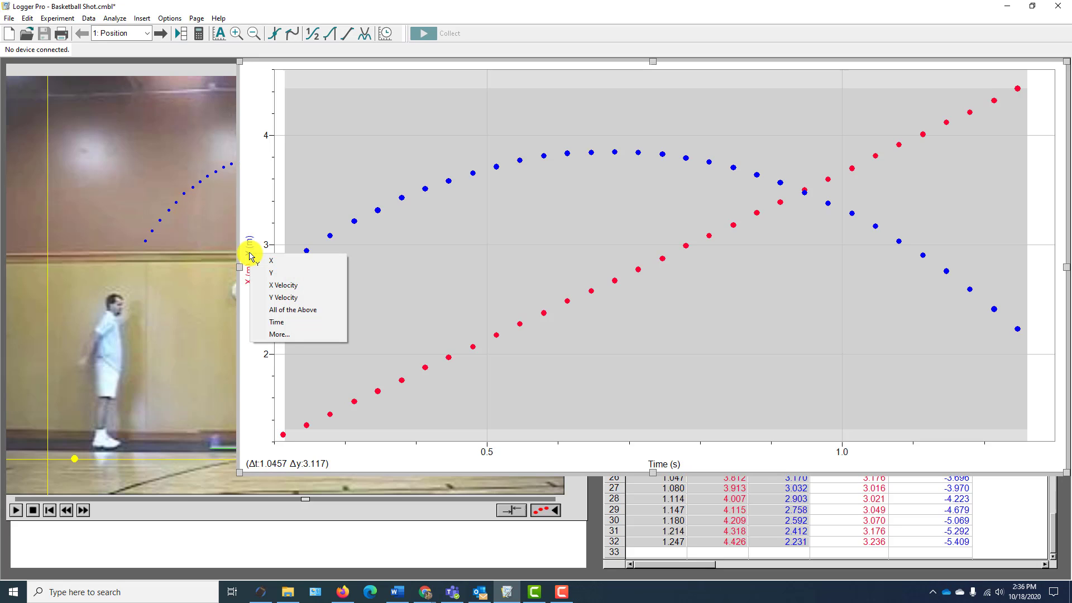
left_click(286, 298)
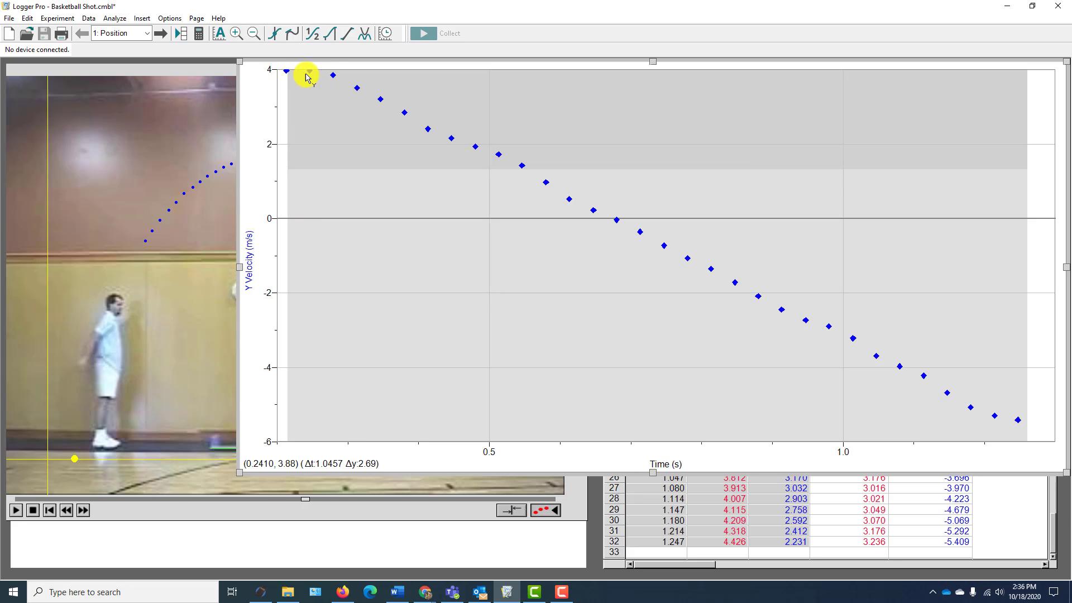
- Apply a linear fit to the Y Velocity data from about 0.28 to 1.18 s and place the results box below the line
left_click(332, 77)
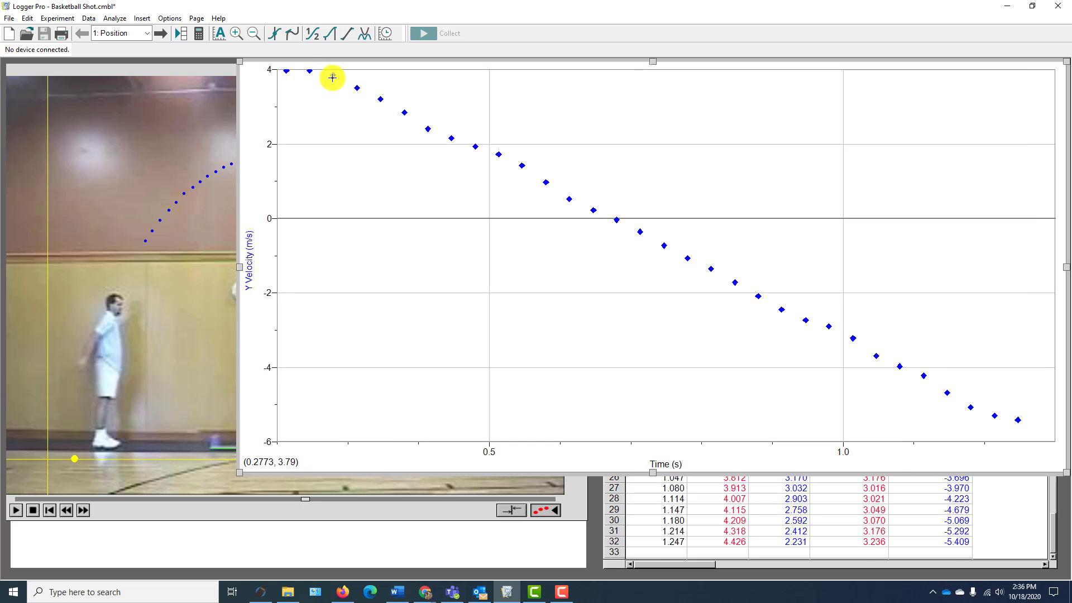
mouse_move(332, 77)
left_mouse_down()
mouse_move(916, 284)
mouse_move(969, 288)
left_mouse_up()
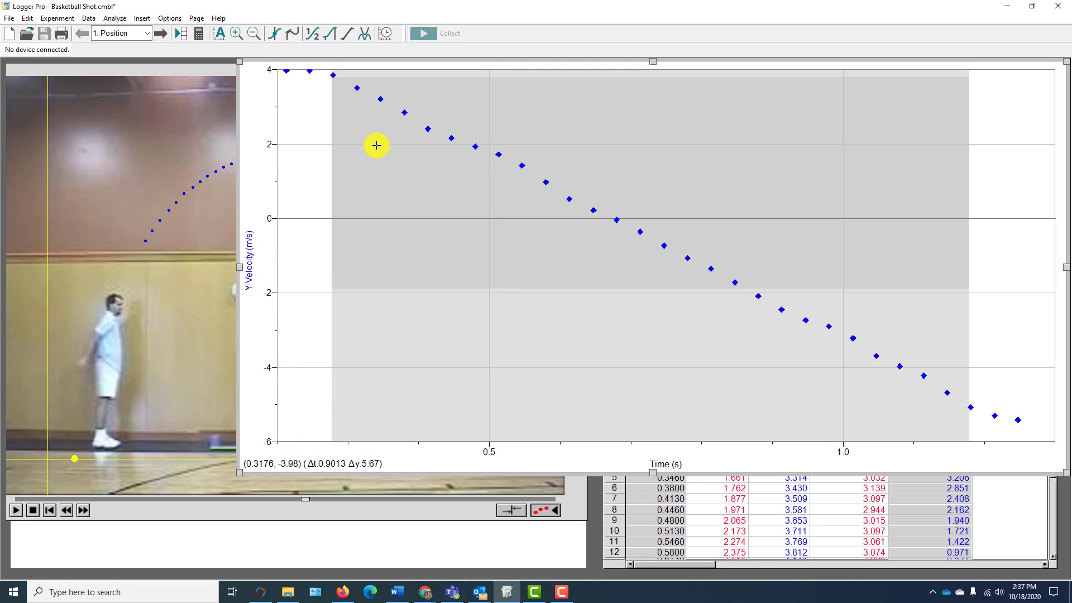
left_click(350, 38)
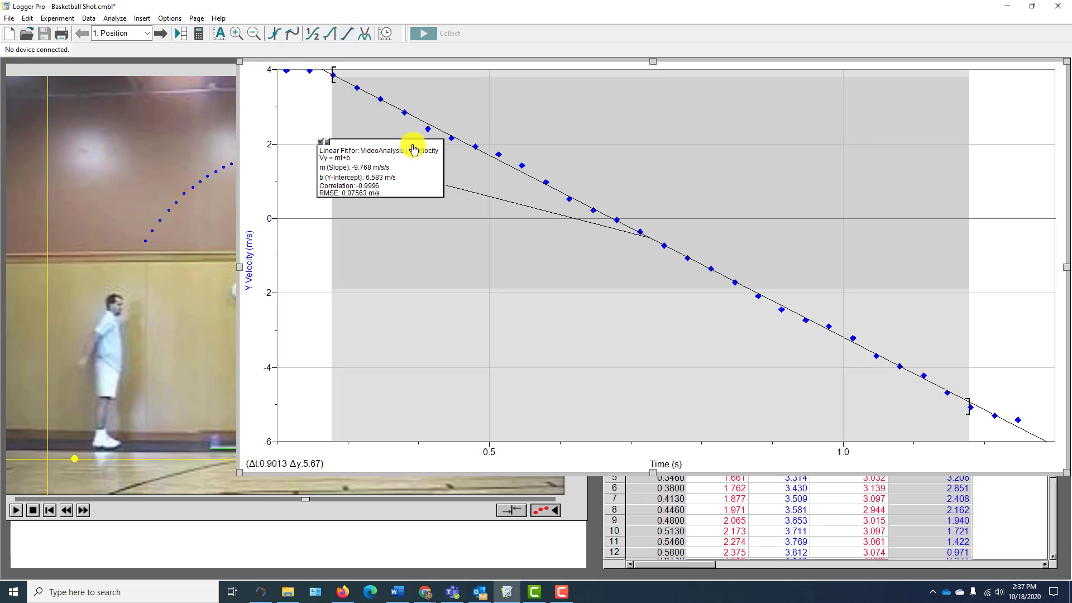
left_click_drag(374, 180, 461, 261)
left_click_drag(495, 298, 507, 319)
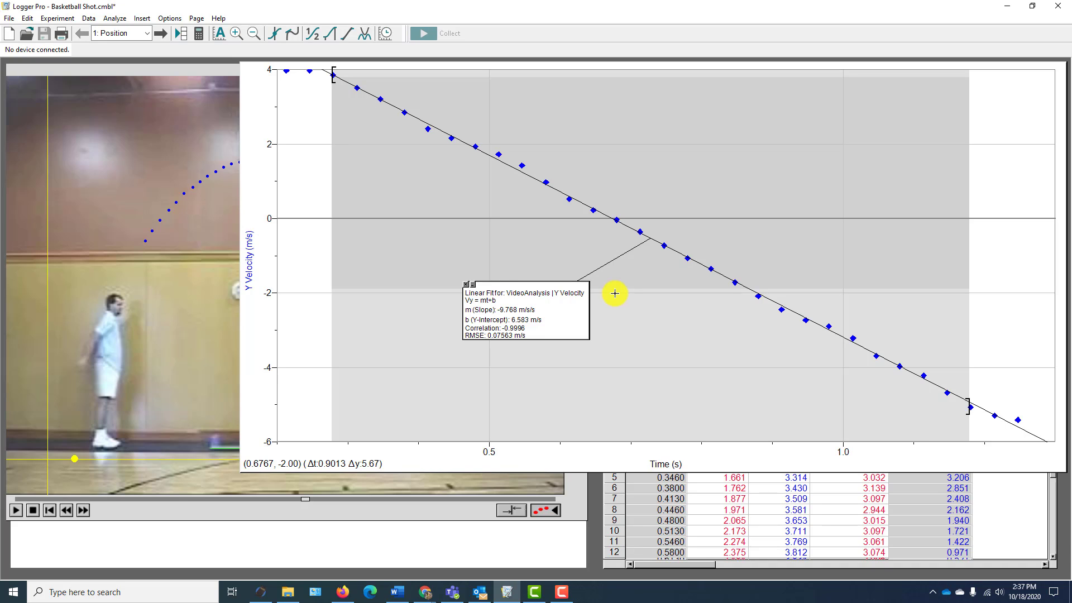
- Remove the Y Velocity linear fit and plot Y position on the graph's vertical axis
left_click(467, 284)
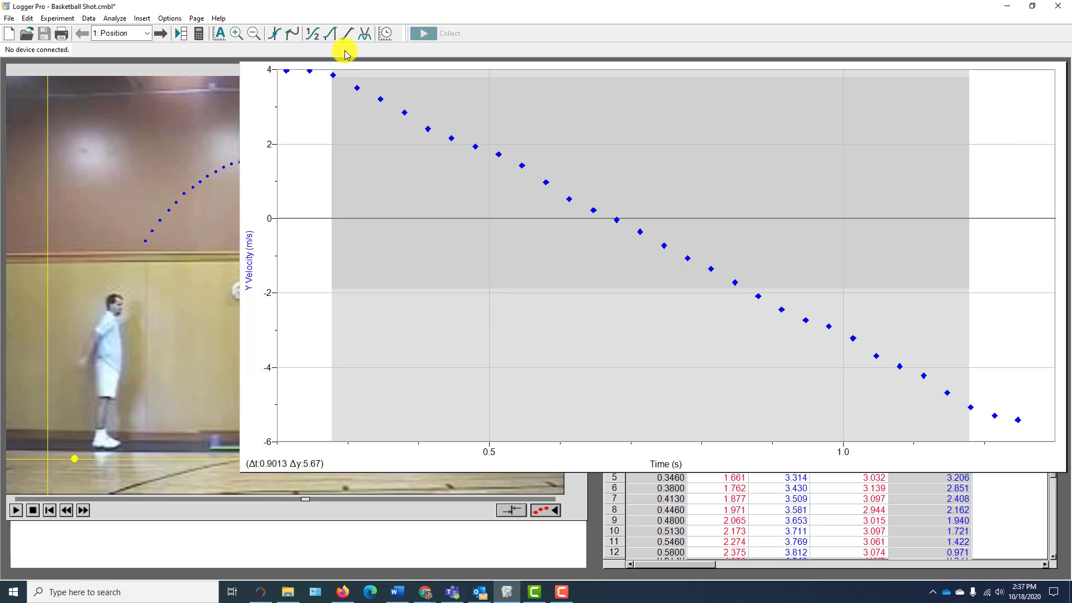
left_click(247, 260)
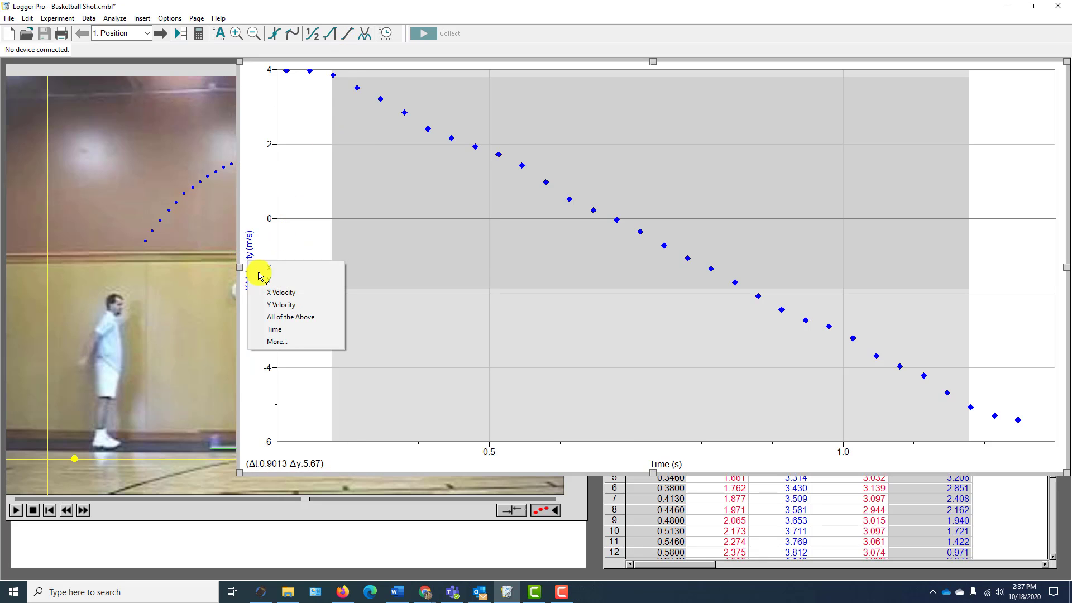
left_click(269, 279)
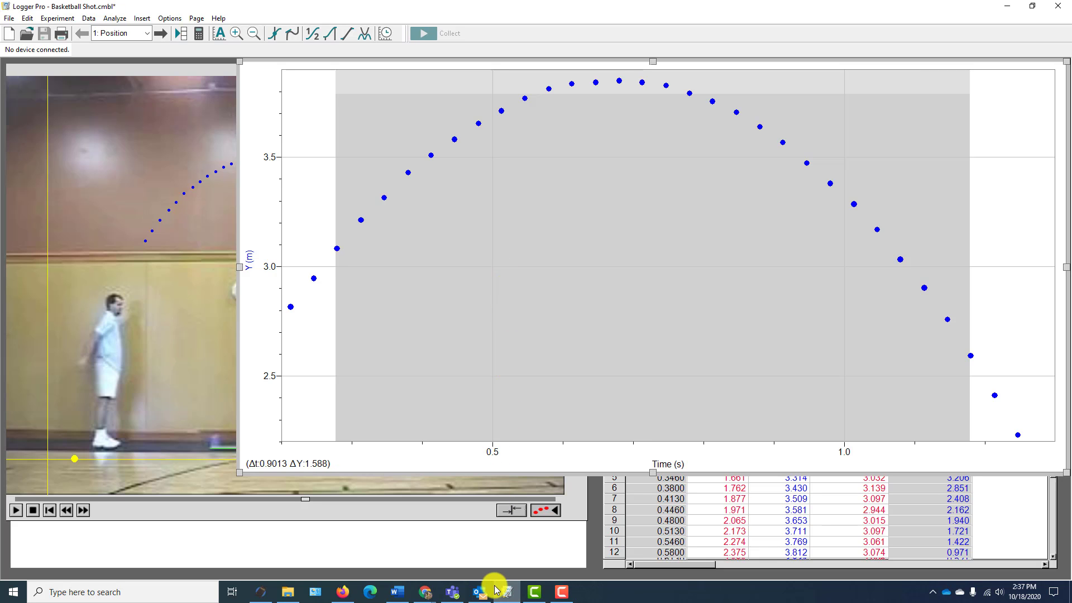
- Switch to Word and create a new blank document
left_click(398, 592)
left_click(12, 30)
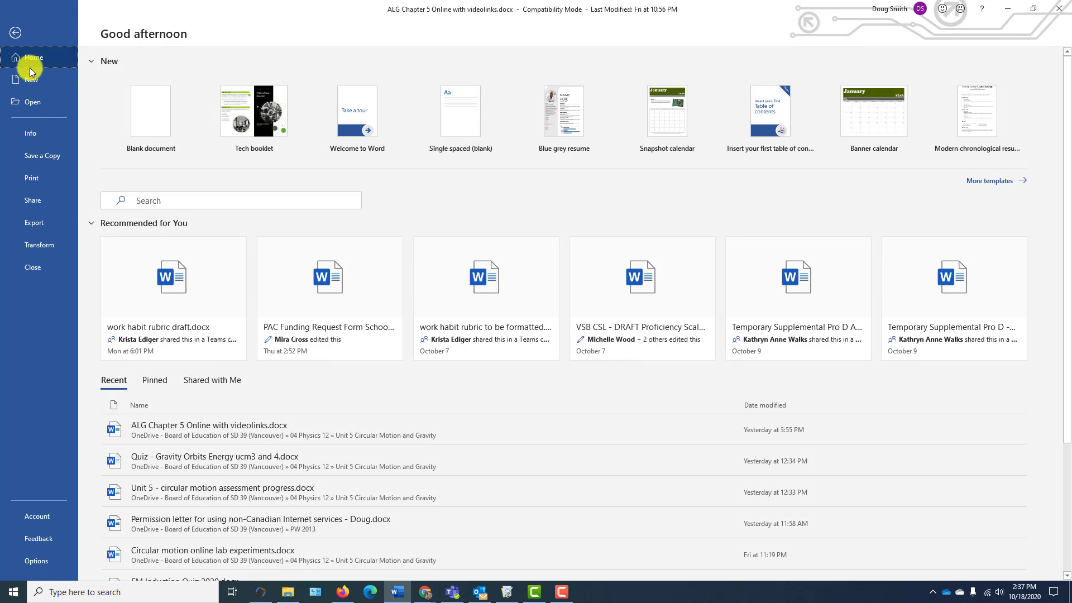
left_click(31, 79)
left_click(161, 132)
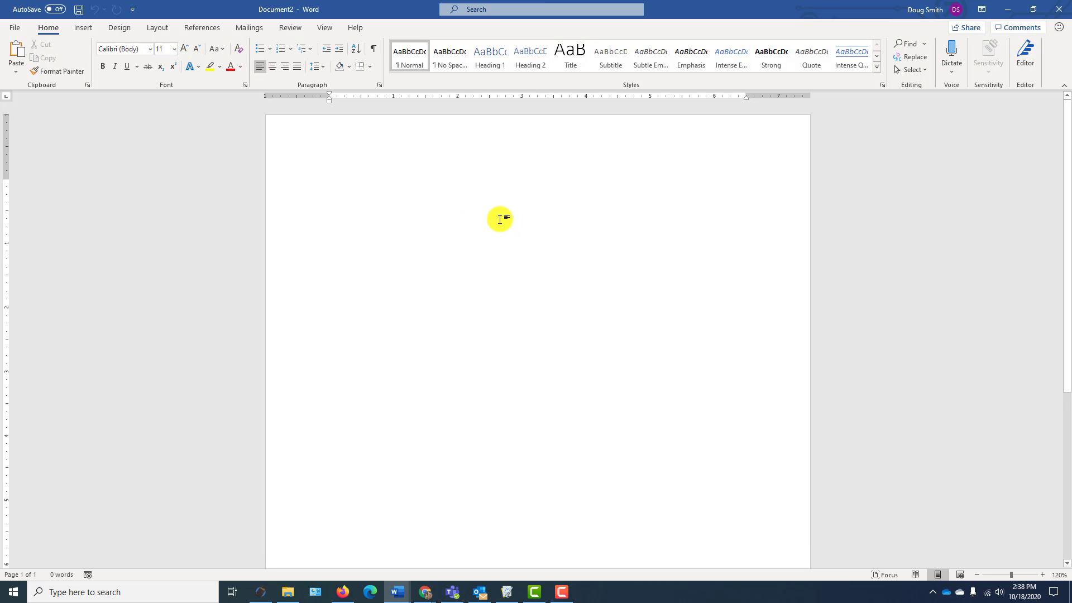
- Write the equation "Y = Vot + ½ a t^2" with the line "Y vs t" below it, and highlight the ½ a term
type("d")
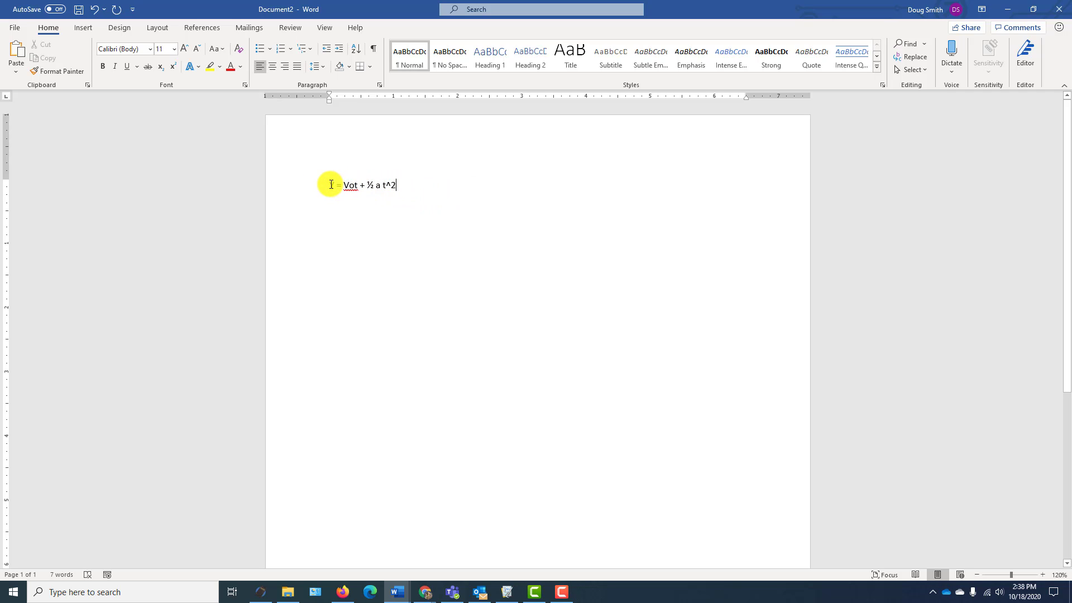
type("2")
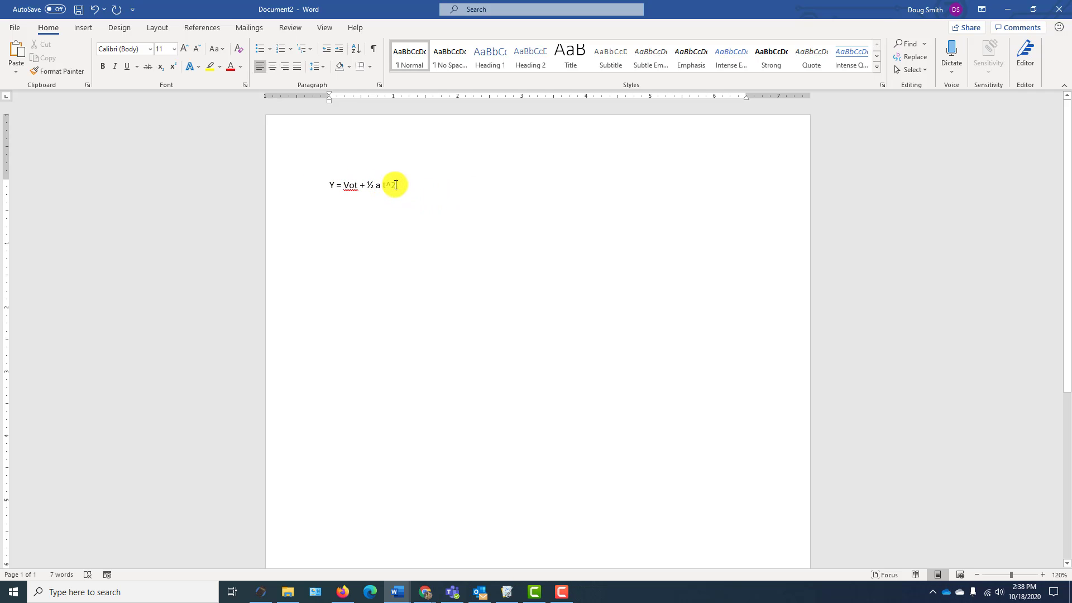
left_click(342, 229)
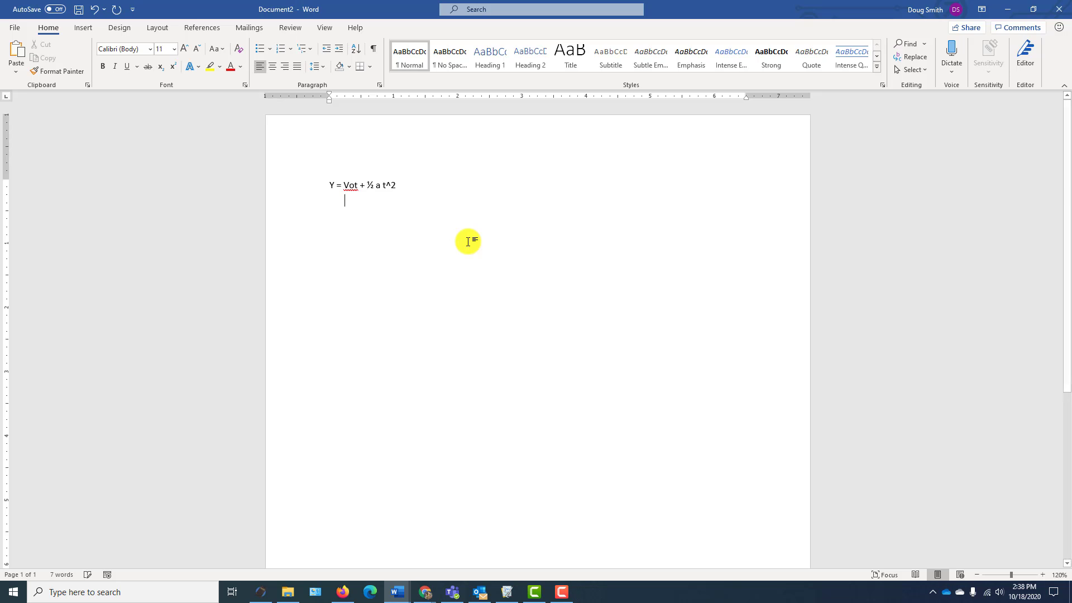
key("Return")
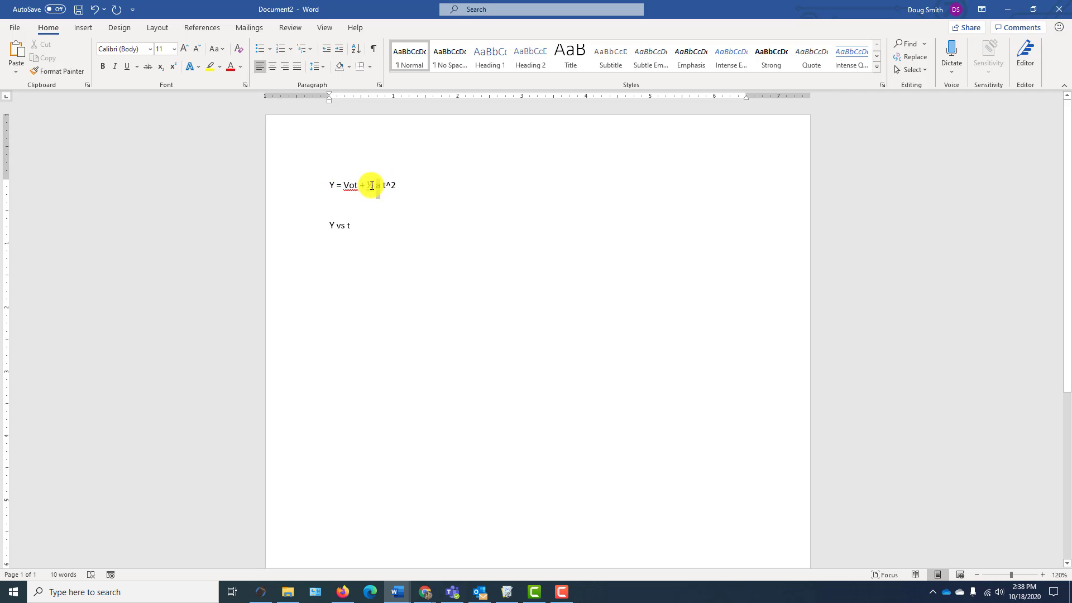
left_click_drag(369, 186, 382, 190)
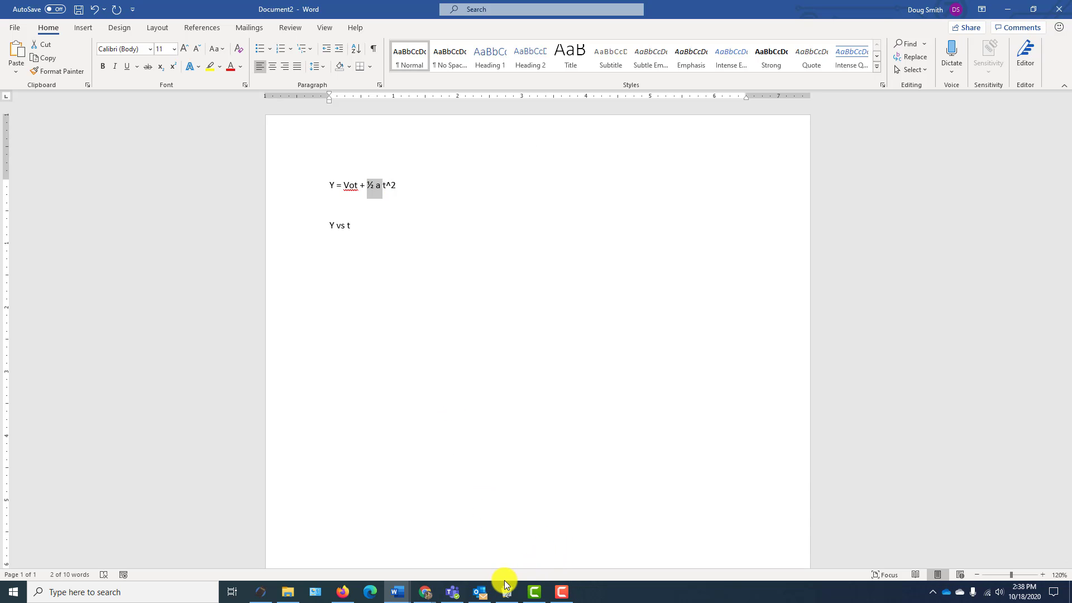
- Return to Logger Pro and select the Y position data from the second point through the second-to-last point
left_click(507, 590)
left_click(322, 282)
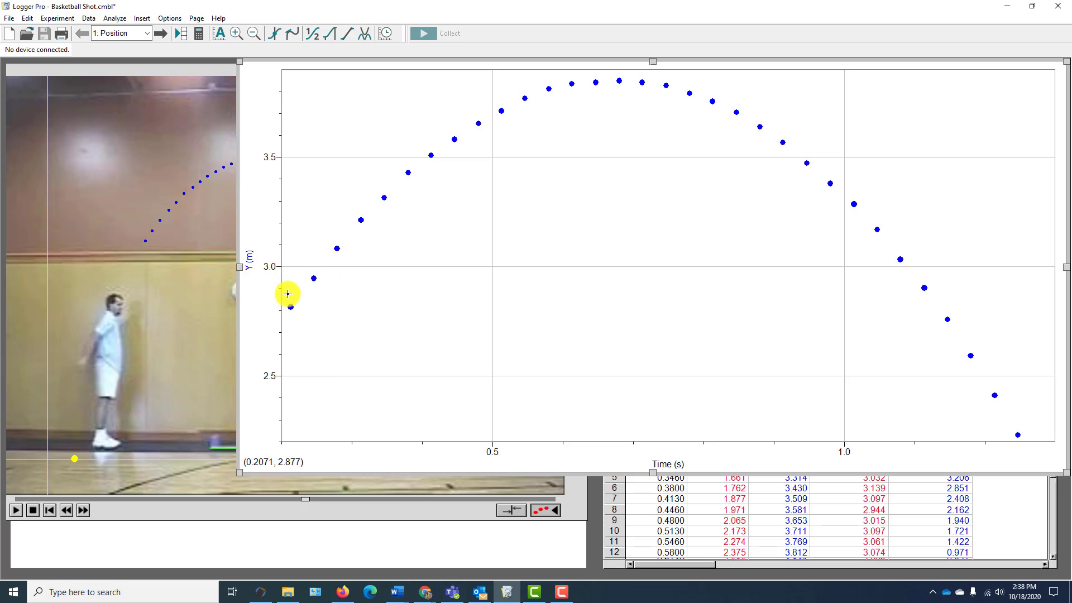
left_click_drag(288, 293, 1015, 313)
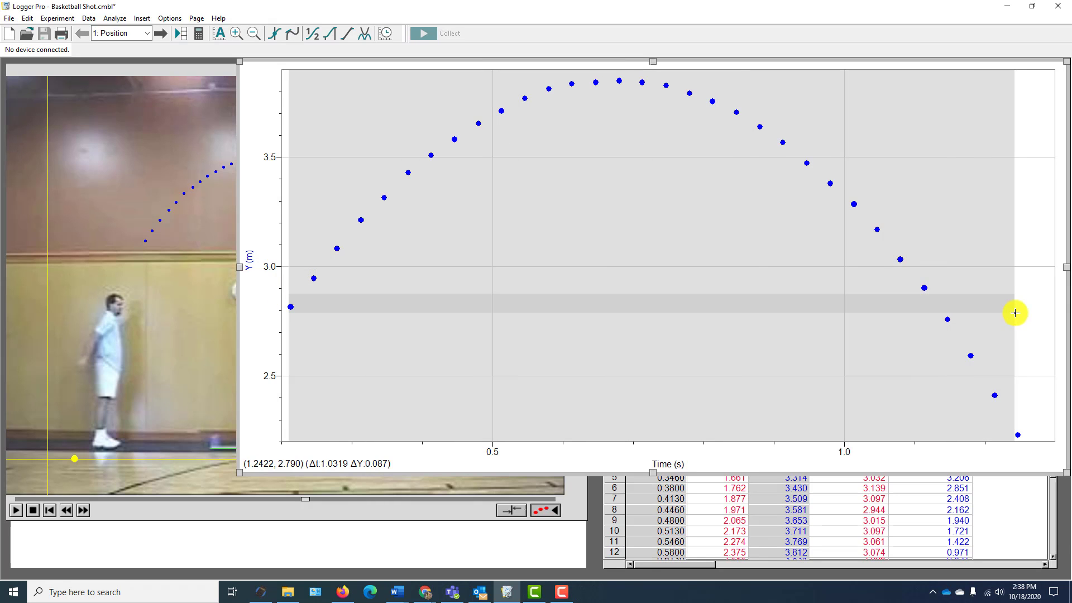
left_click(307, 282)
left_click_drag(311, 279, 999, 318)
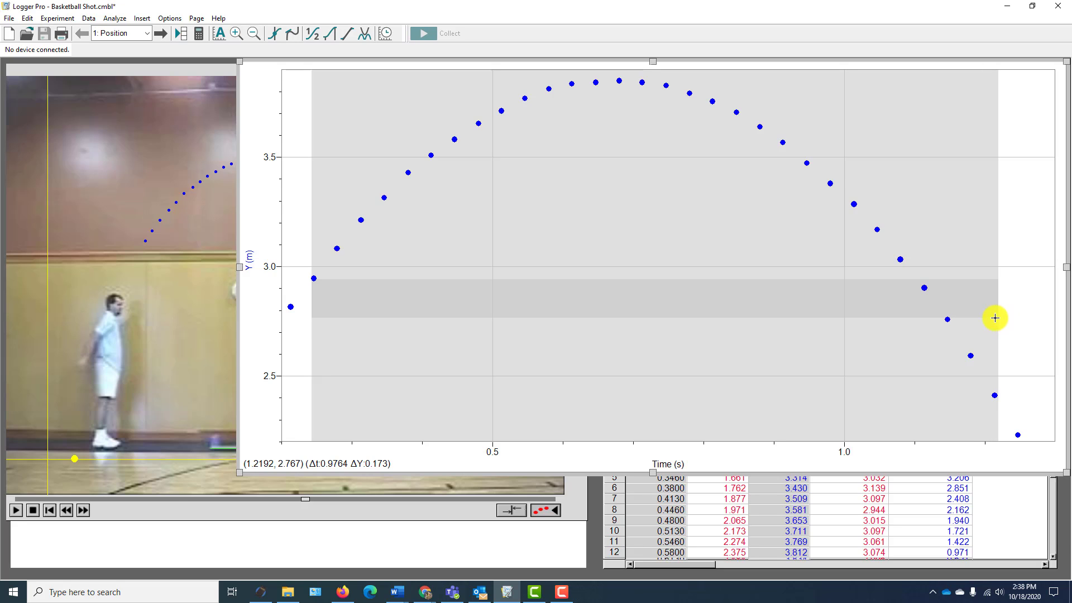
- Apply an automatic Quadratic curve fit (A*t^2+Bt+C) to the selected Y data and place the results box beneath the curve
left_click(365, 35)
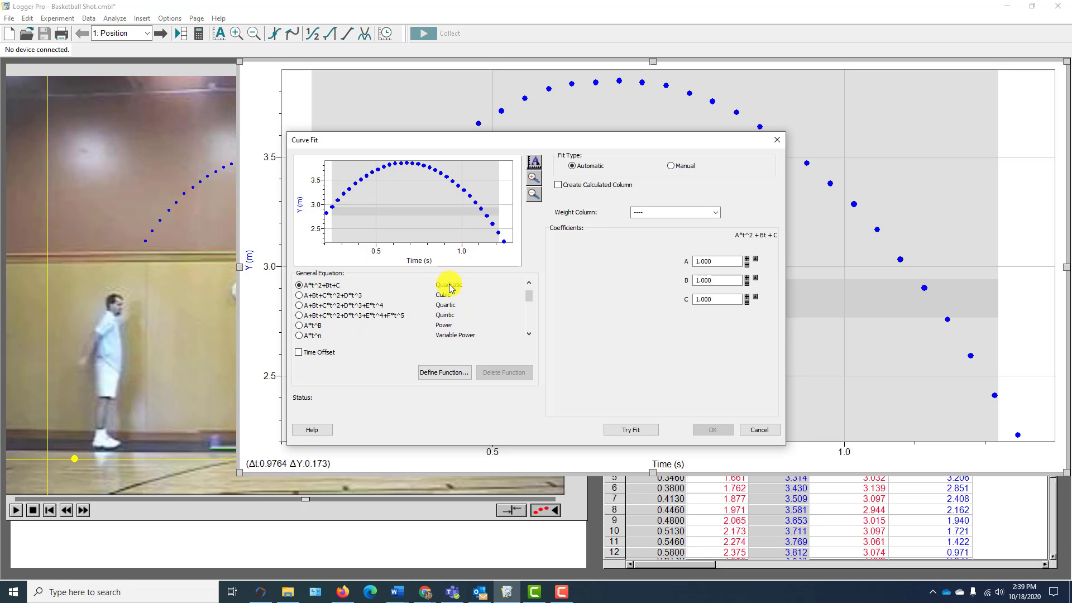
left_click(299, 295)
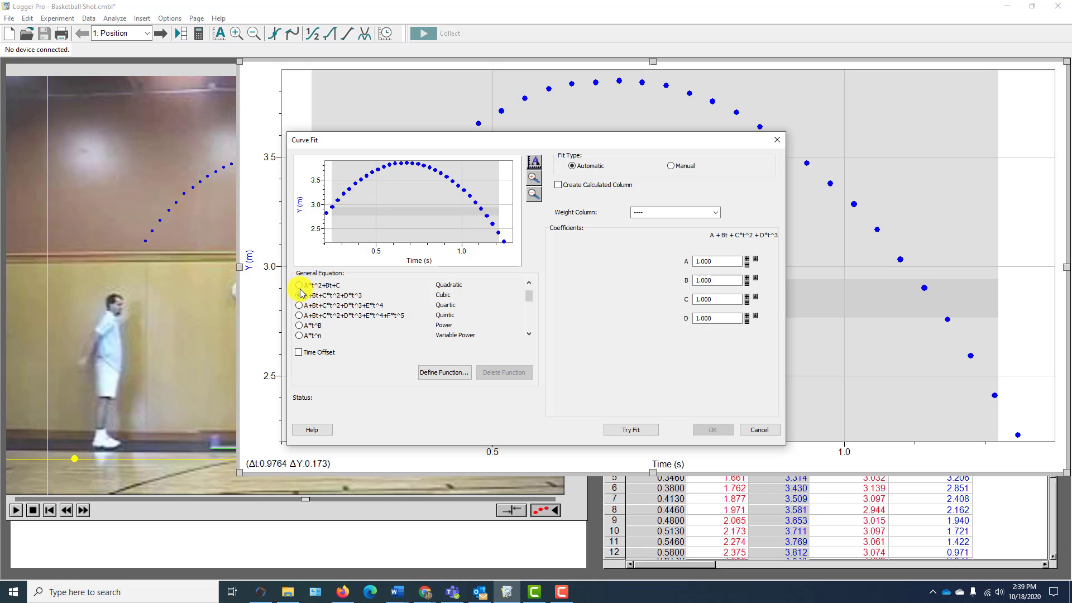
left_click(299, 285)
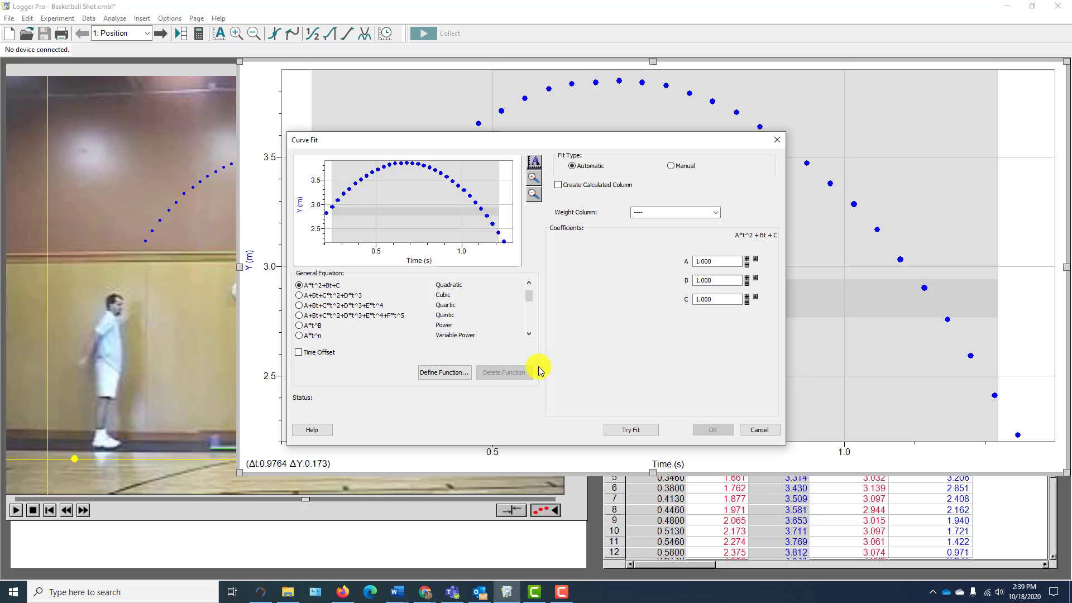
left_click(623, 427)
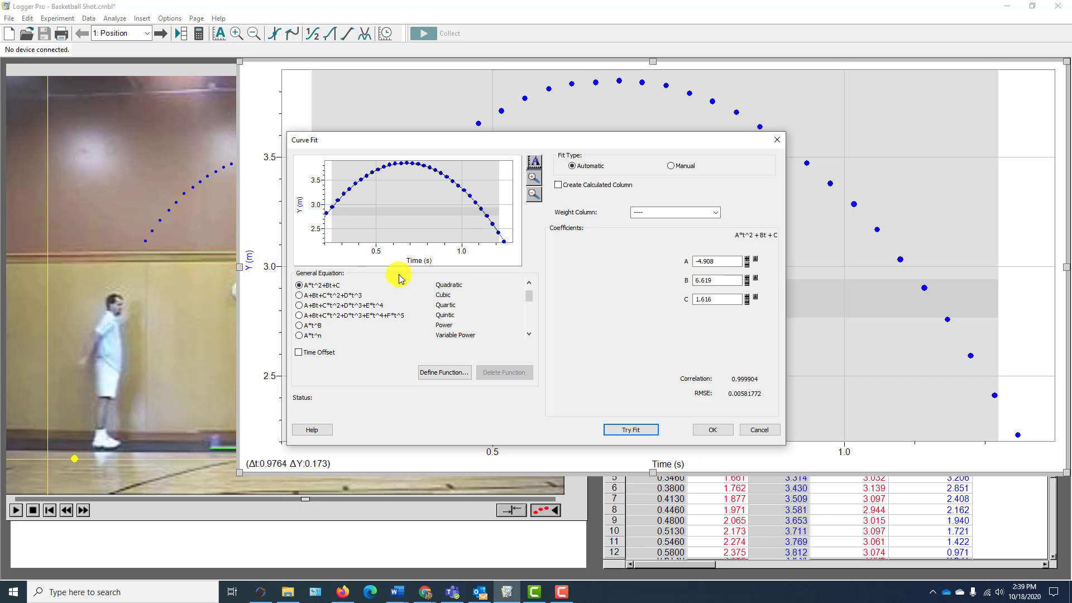
left_click(713, 430)
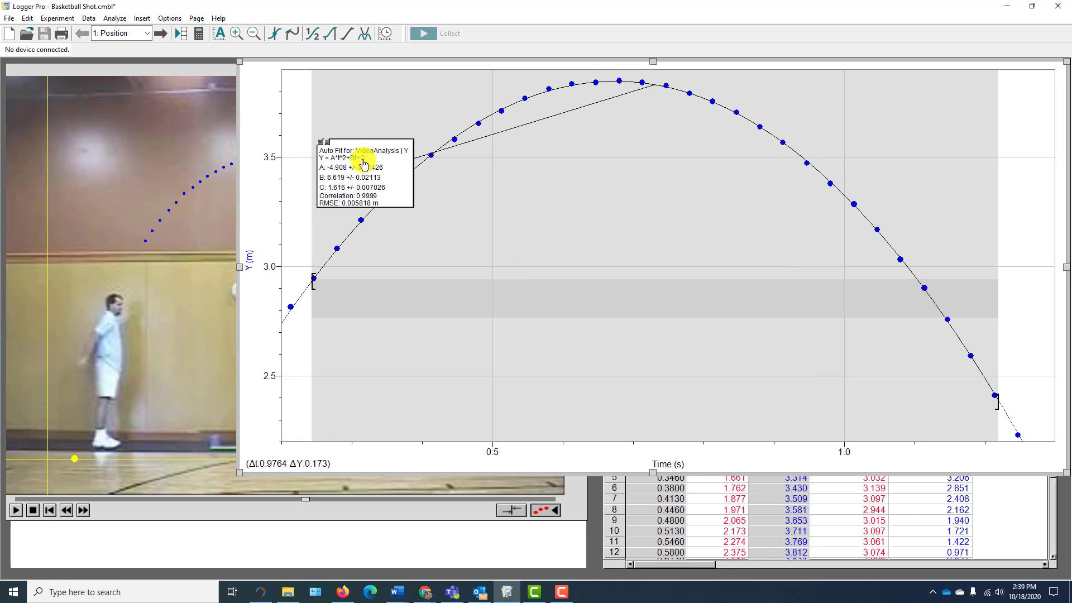
mouse_move(402, 165)
left_mouse_down()
mouse_move(583, 254)
mouse_move(618, 246)
left_mouse_up()
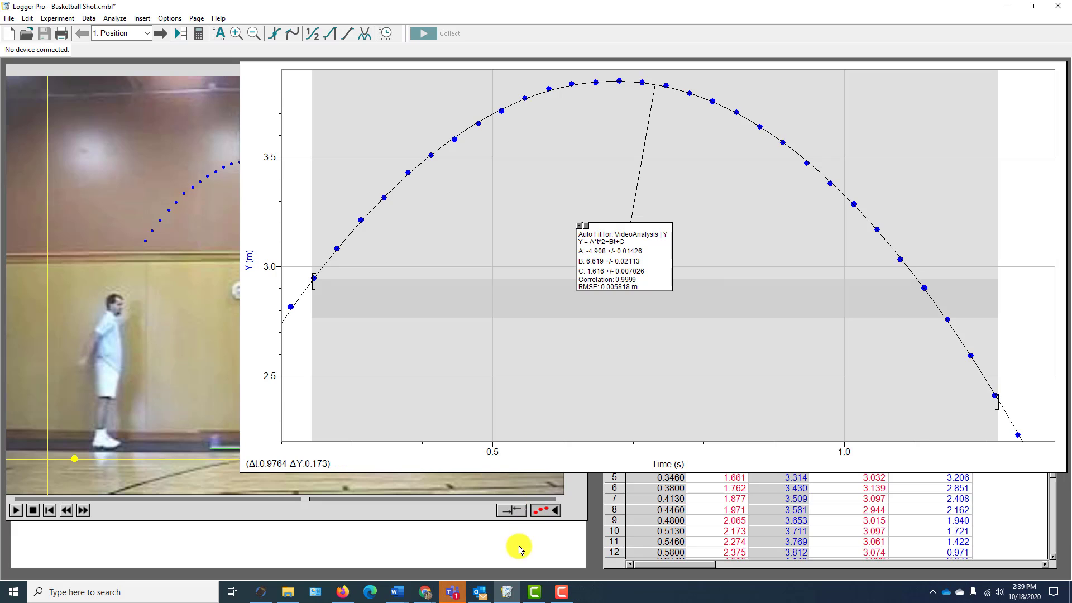
- Return to the Word document and delete the "Y vs t" line below the equation
left_click(393, 595)
left_click(468, 561)
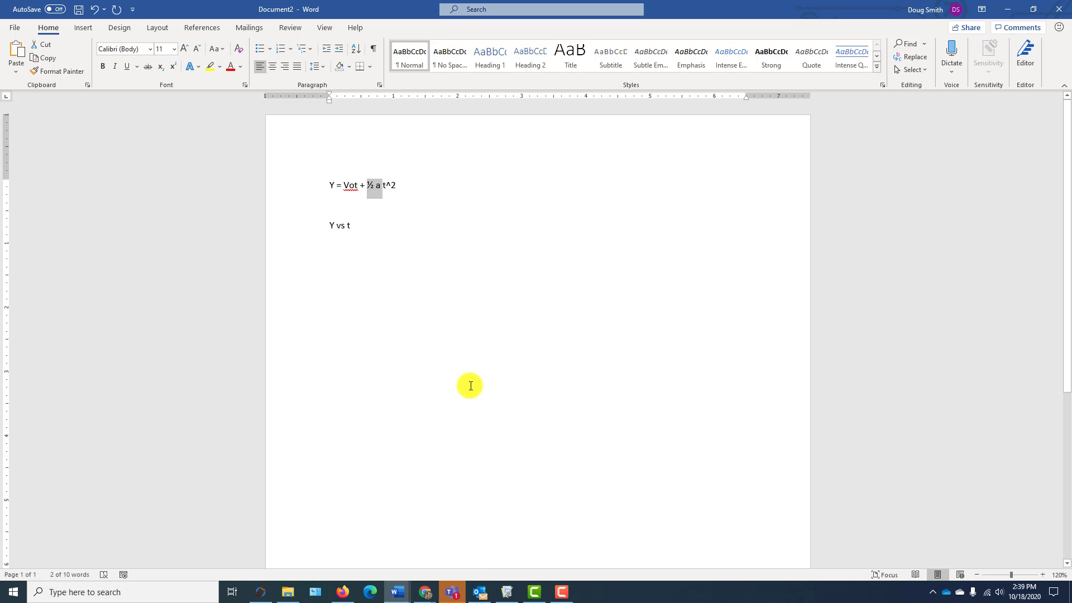
key("BackSpace")
key("BackSpace")
key("BackSpace")
key("BackSpace")
key("BackSpace")
key("BackSpace")
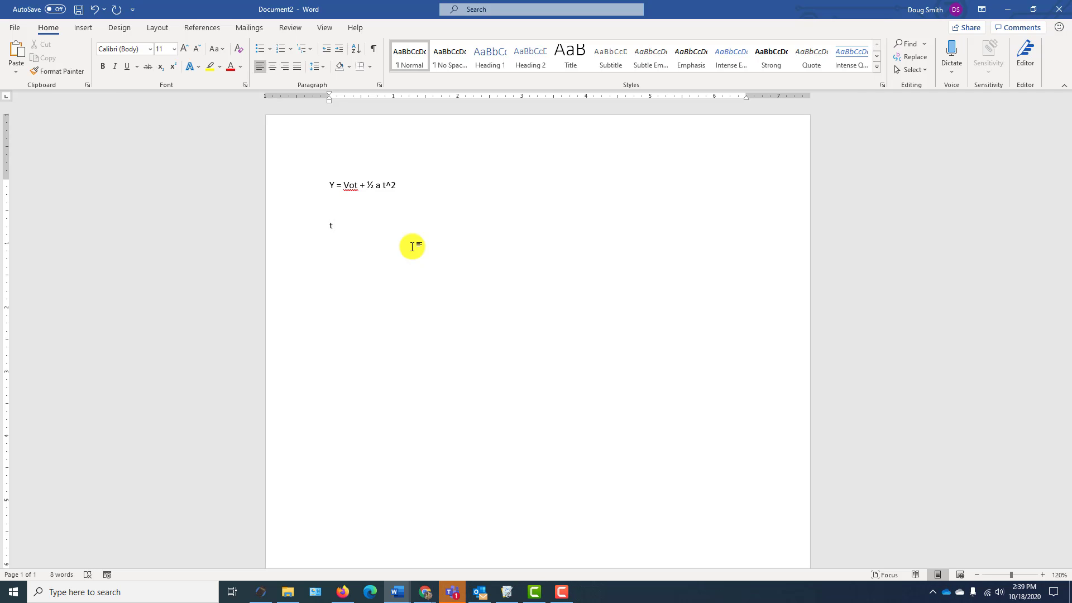
- Write "The coefficient in front of t^2 is A, and A=1/2 acceleration" below the equation
type("The coeffice")
type("ent inform")
key("BackSpace")
key("BackSpace")
key("BackSpace")
key("BackSpace")
type("fron")
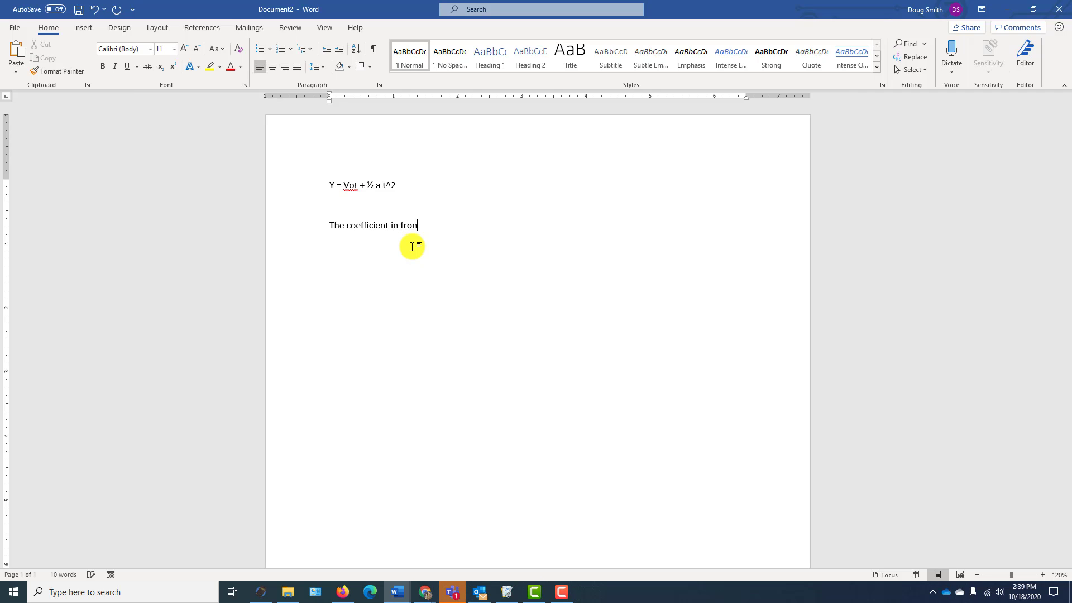
type("t of t^2 is A, and A=1/2 s")
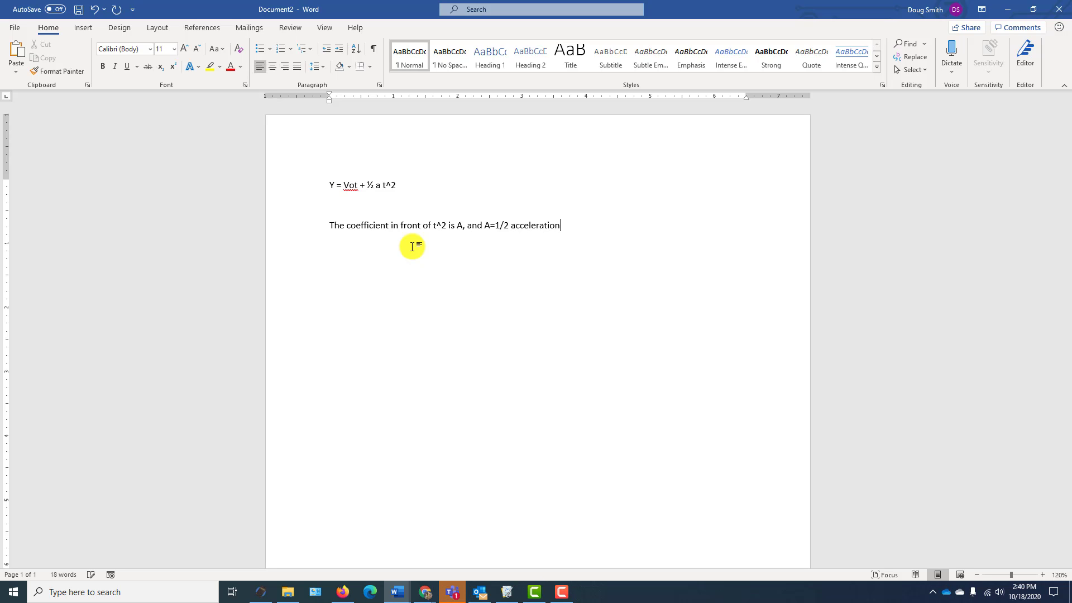
- Check coefficient A in Logger Pro's fit results, then add the lines "A = -4.908" and "Therefore acceleration is" in Word
left_click_drag(383, 186, 373, 187)
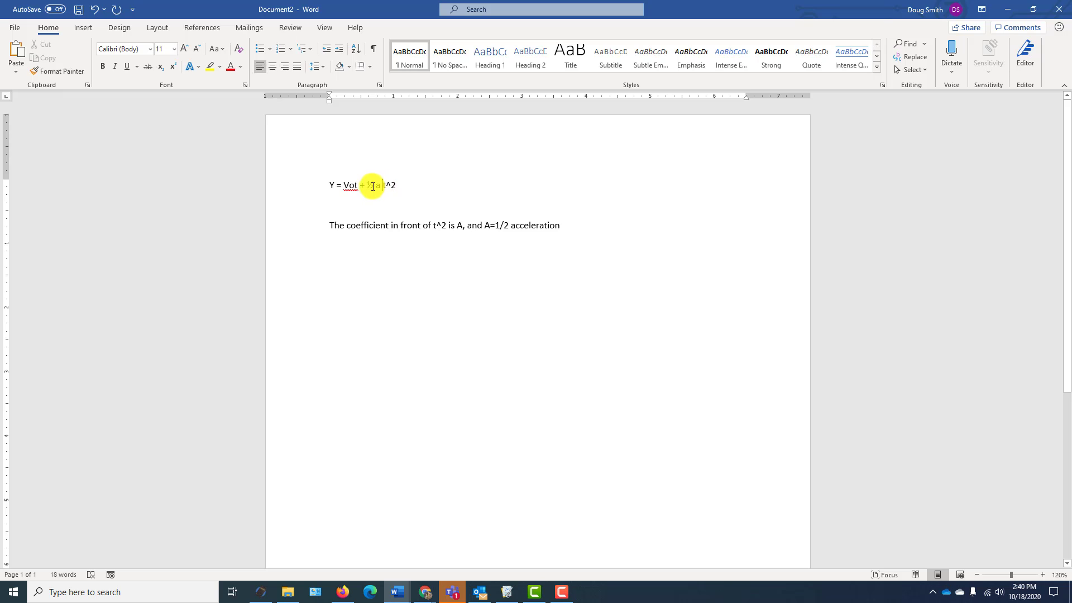
left_click(561, 225)
key("Return")
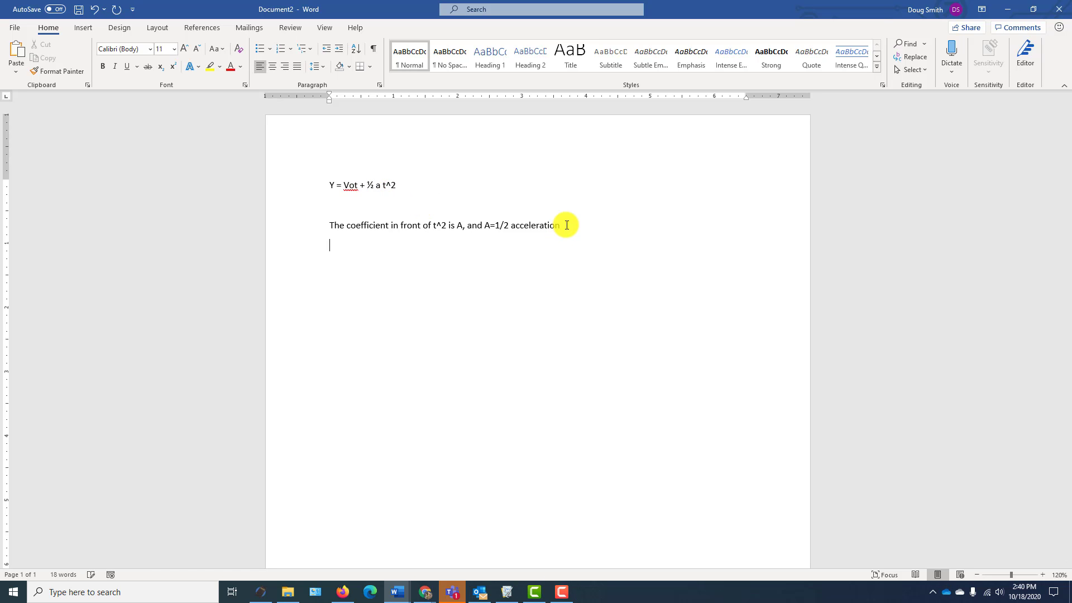
left_click(507, 592)
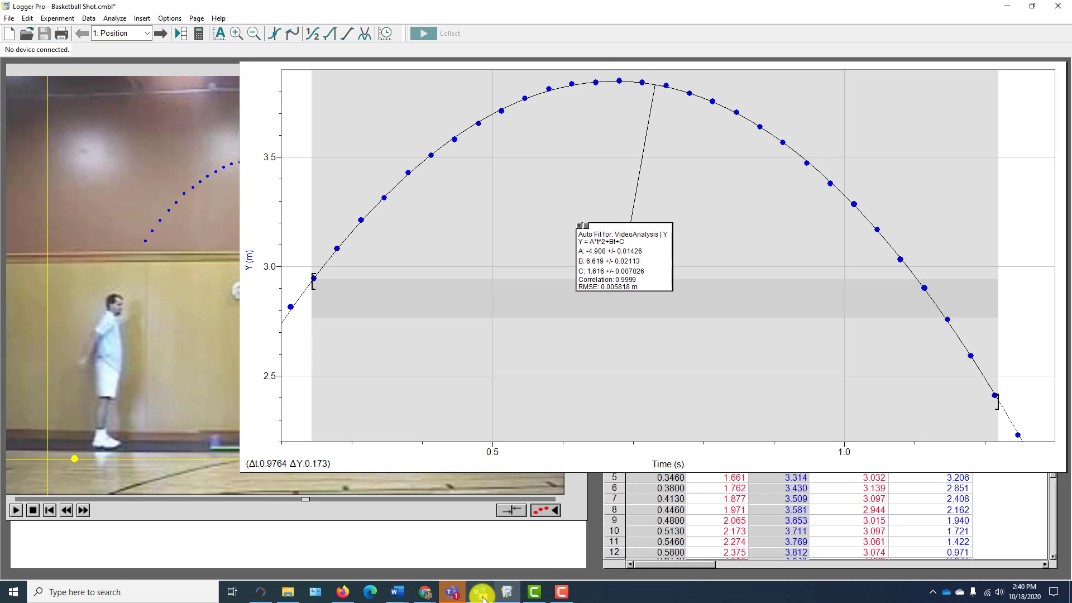
left_click(477, 550)
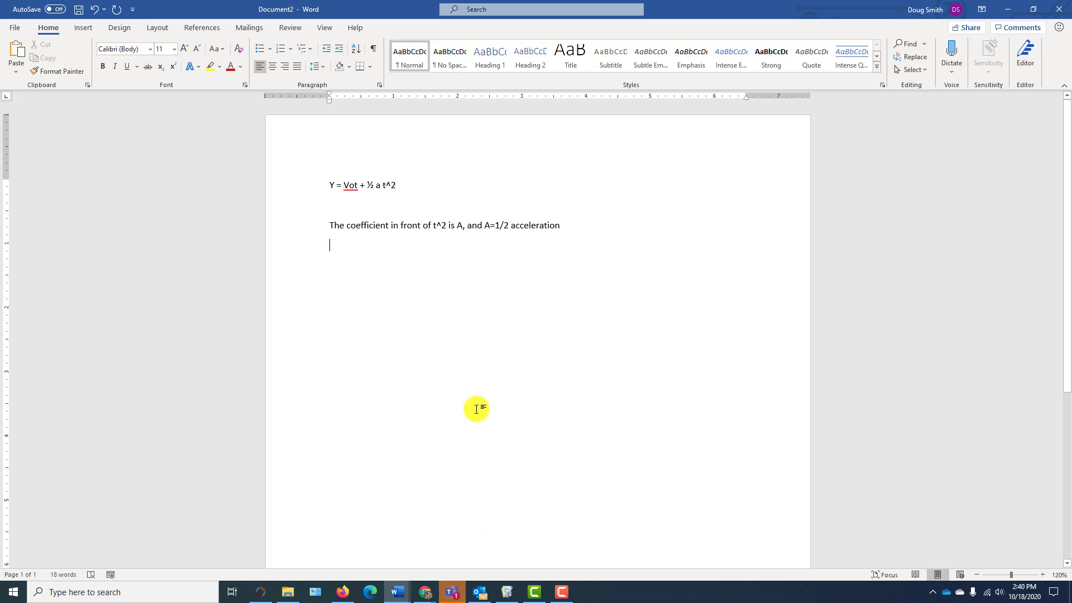
type("A = -4.908")
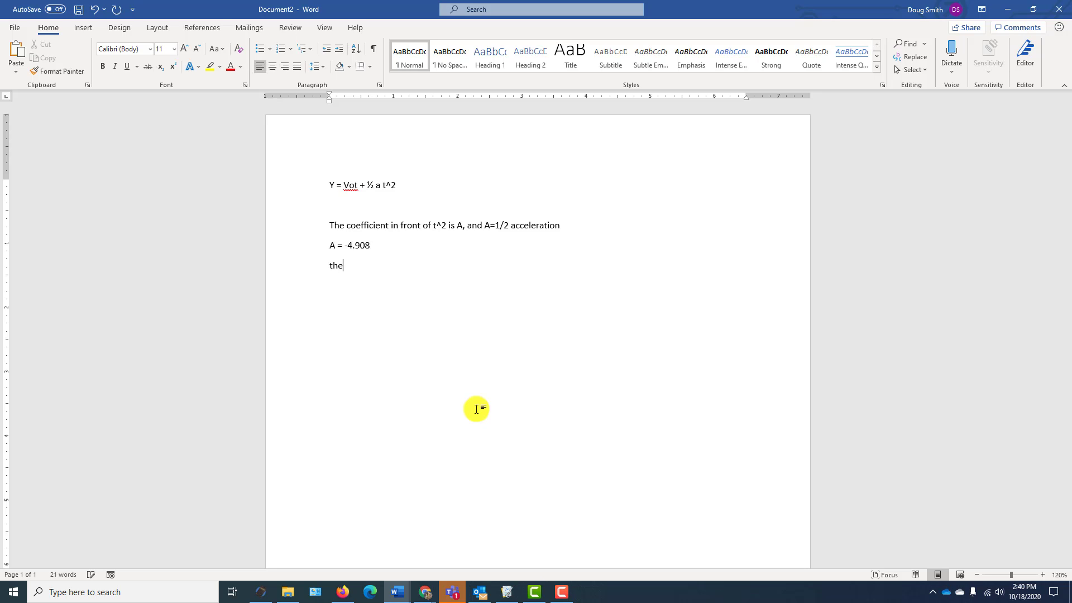
type("refore acceleration is")
- Open the Free42 calculator and multiply 4.908 by 2
left_click(260, 591)
left_click(166, 373)
left_click(199, 427)
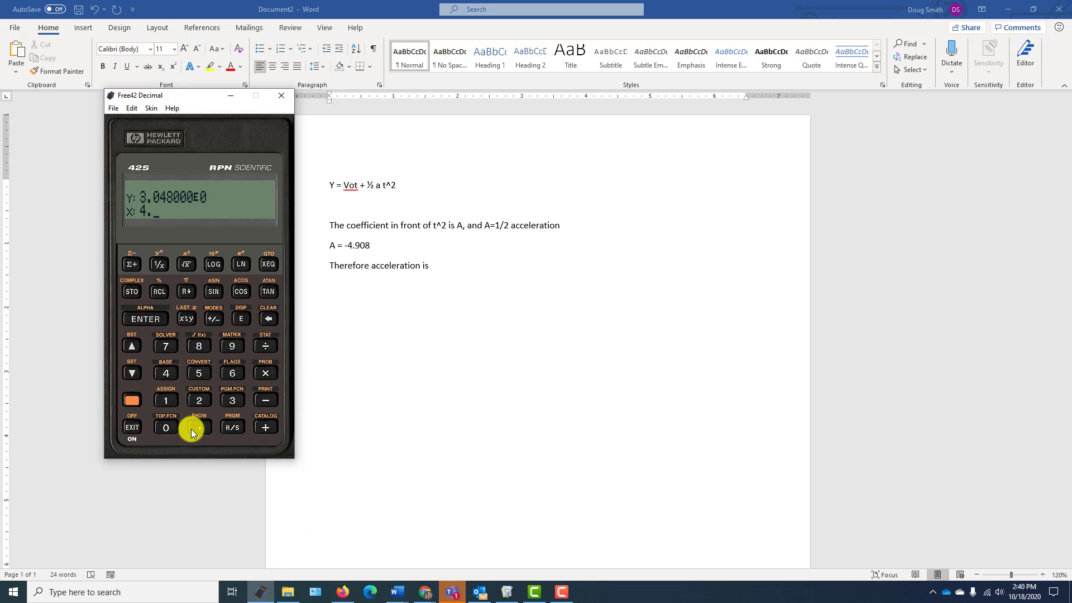
left_click(232, 346)
left_click(173, 427)
left_click(199, 346)
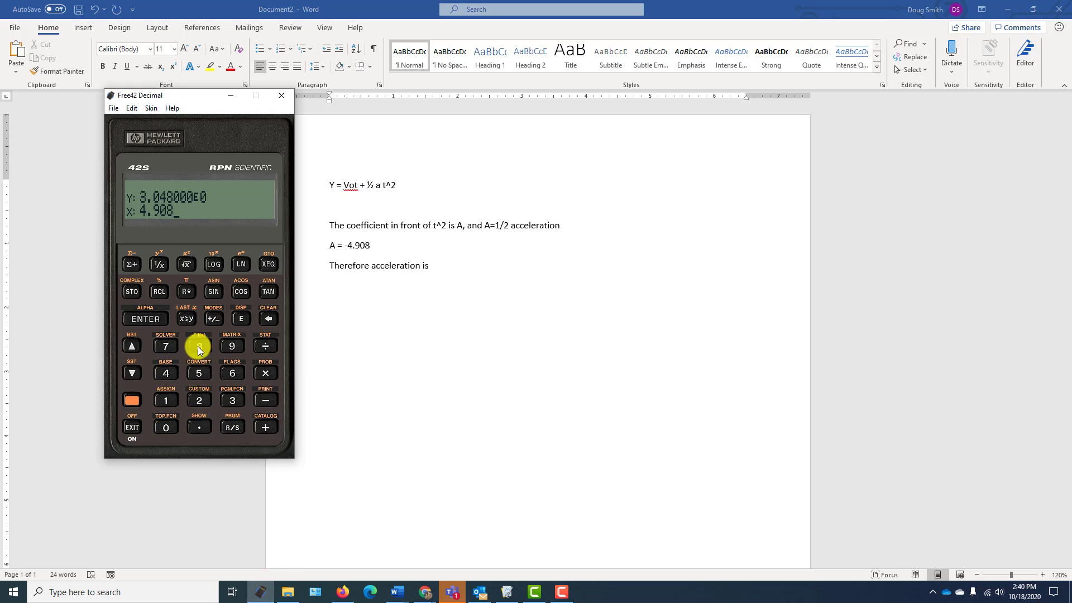
key("Return")
left_click(195, 399)
left_click(266, 372)
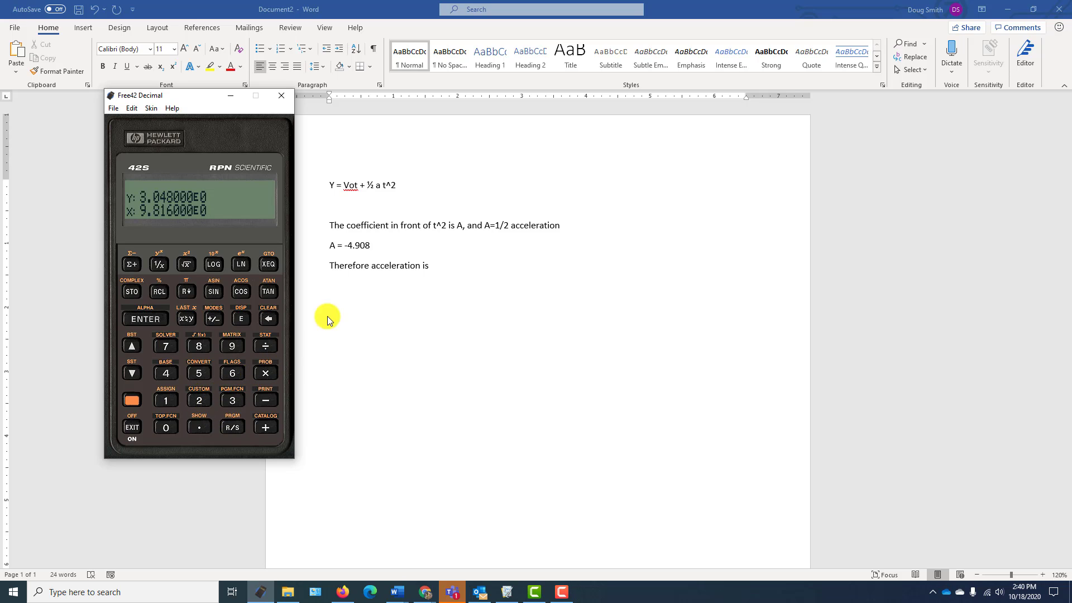
- Complete the acceleration sentence in Word with "a = -9.8 m/s^2" and return to Logger Pro
left_click(451, 270)
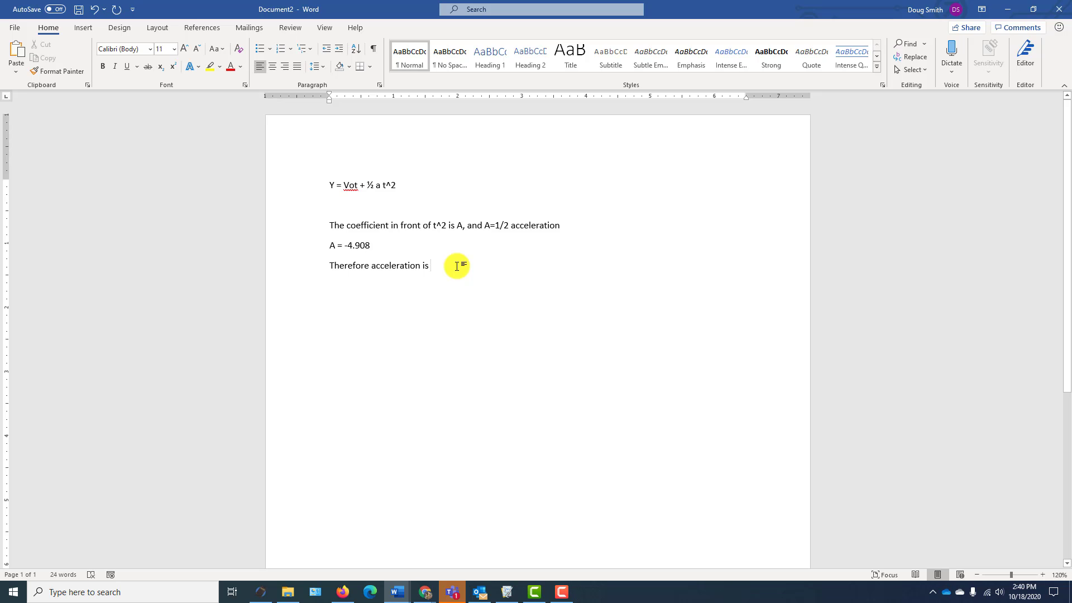
type("a = -9.8 m/s^2")
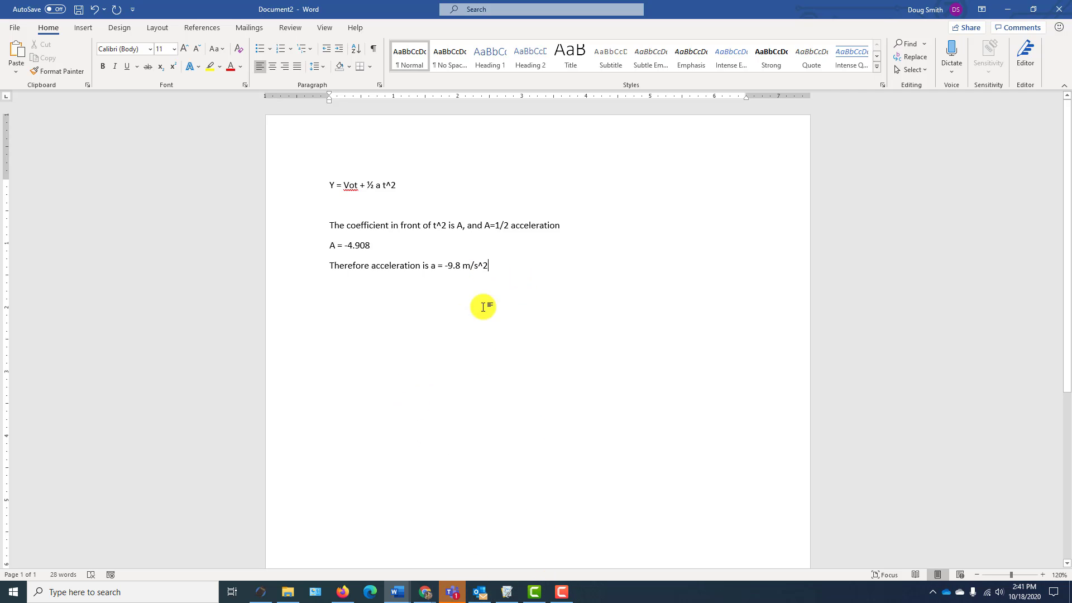
mouse_move(453, 598)
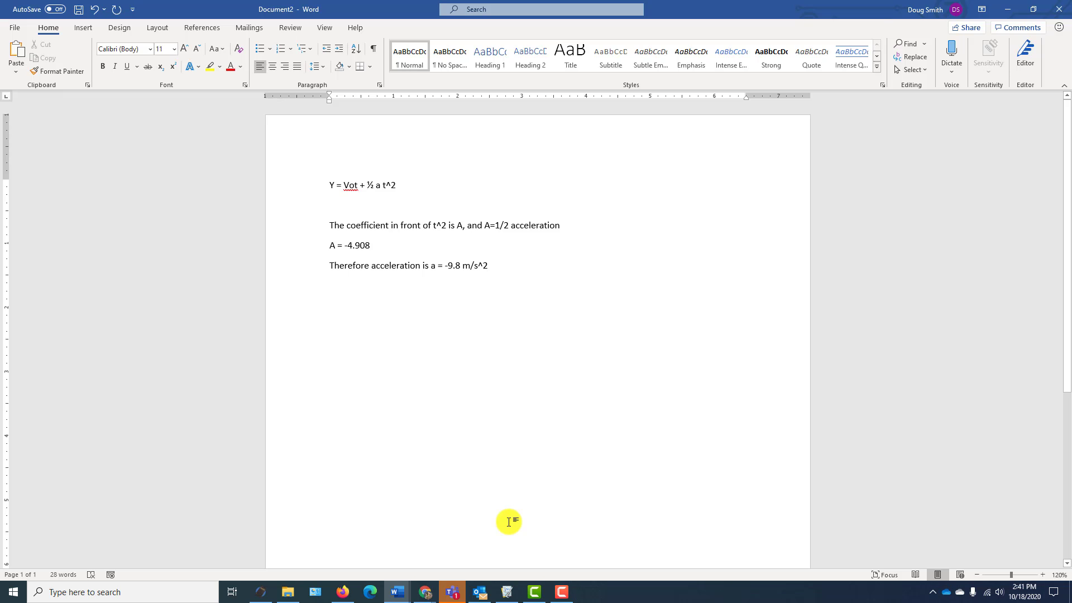
left_click(507, 592)
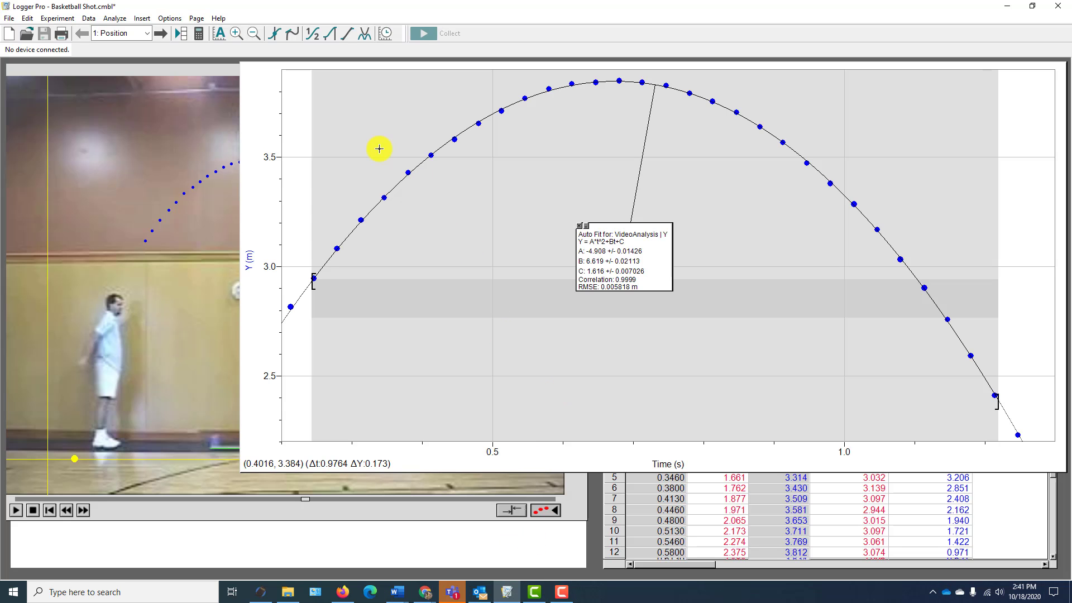